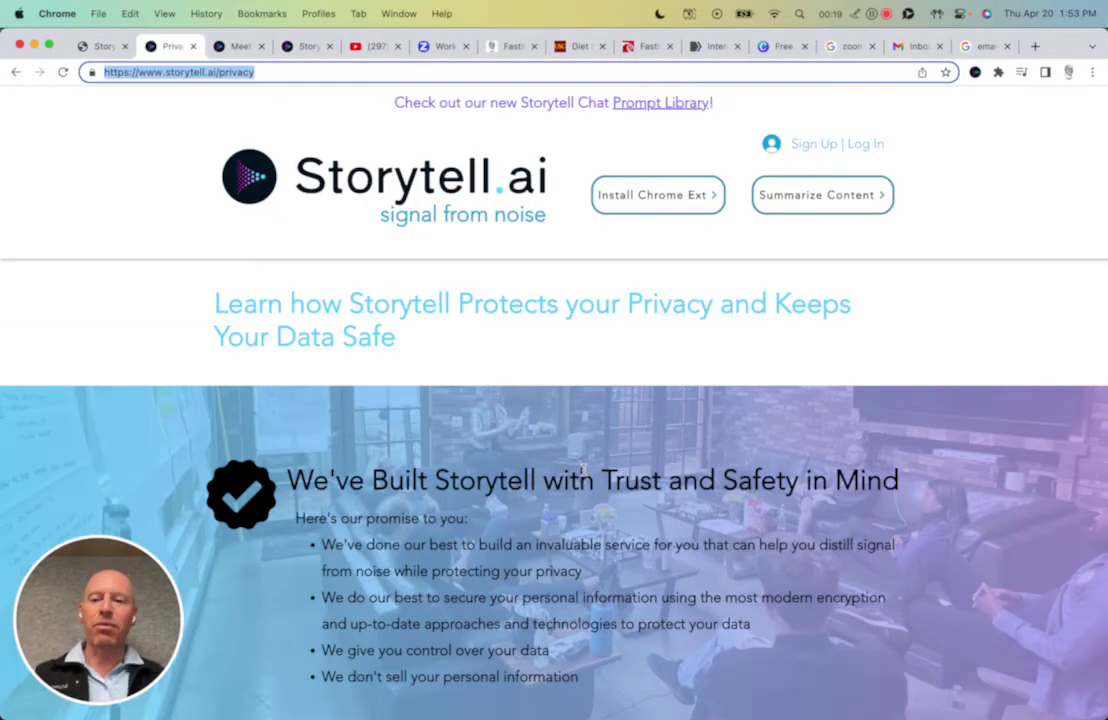
- Browse the Meet The Storytell Crew page and home page, ending on the YouTube ocean video
{"action": "scroll", "coordinate": [584, 470], "scroll_direction": "down", "scroll_amount": 5}
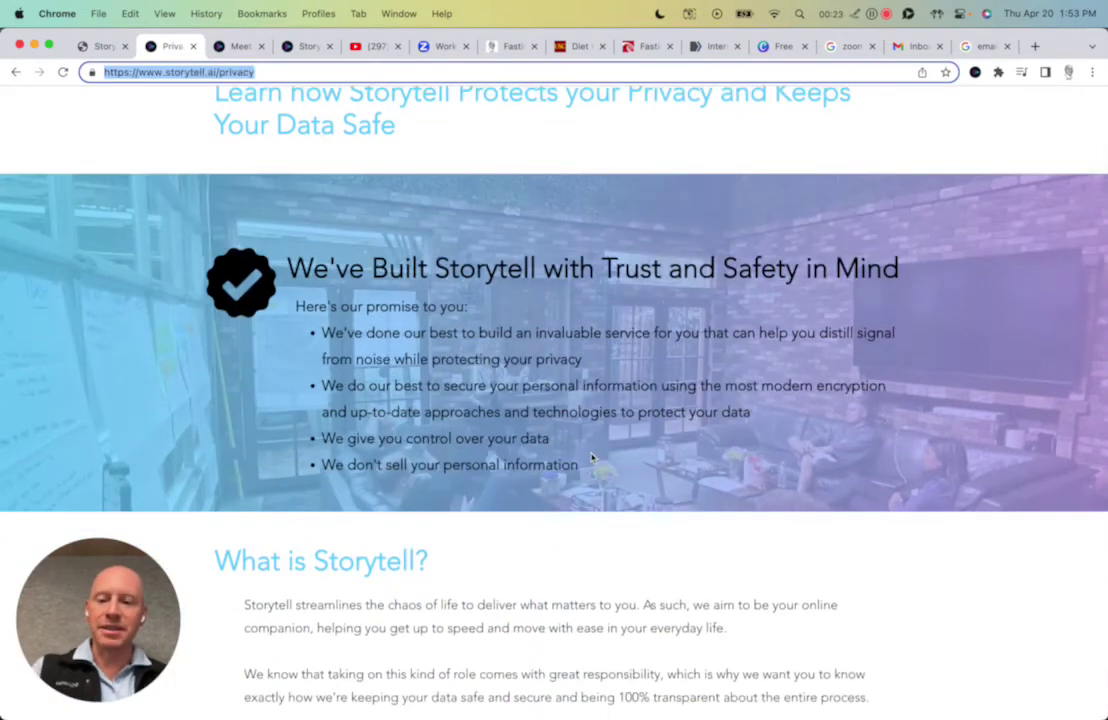
{"action": "scroll", "coordinate": [590, 458], "scroll_direction": "down", "scroll_amount": 1}
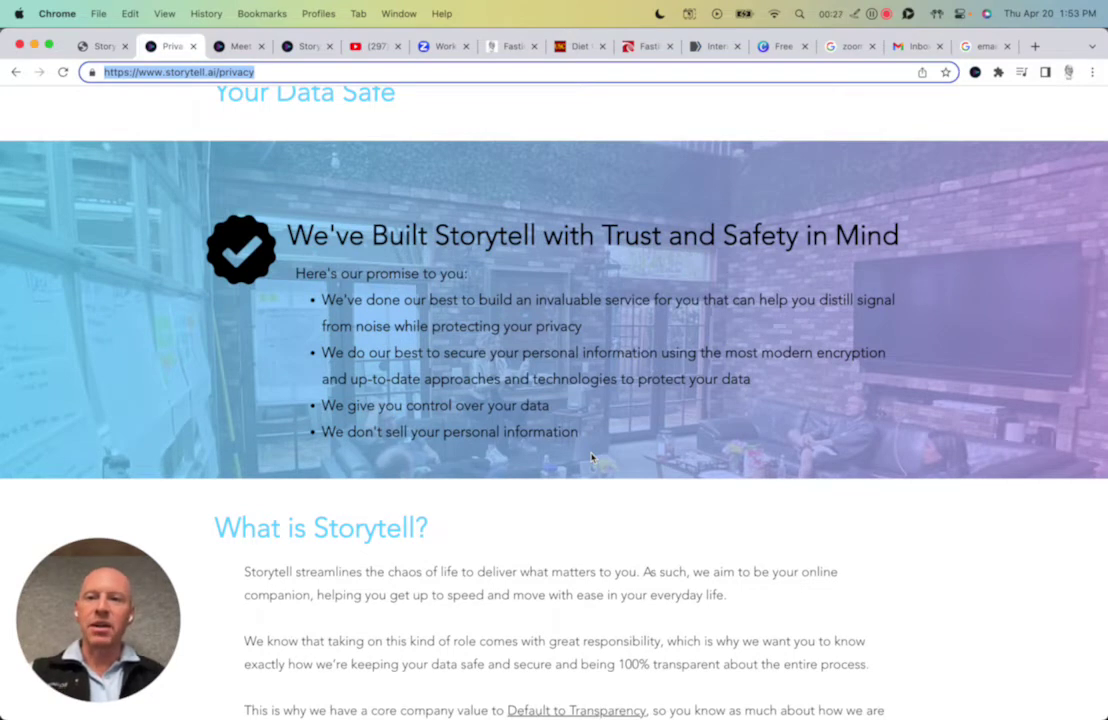
{"action": "key", "text": "ctrl+Tab"}
{"action": "scroll", "coordinate": [590, 452], "scroll_direction": "down", "scroll_amount": 10}
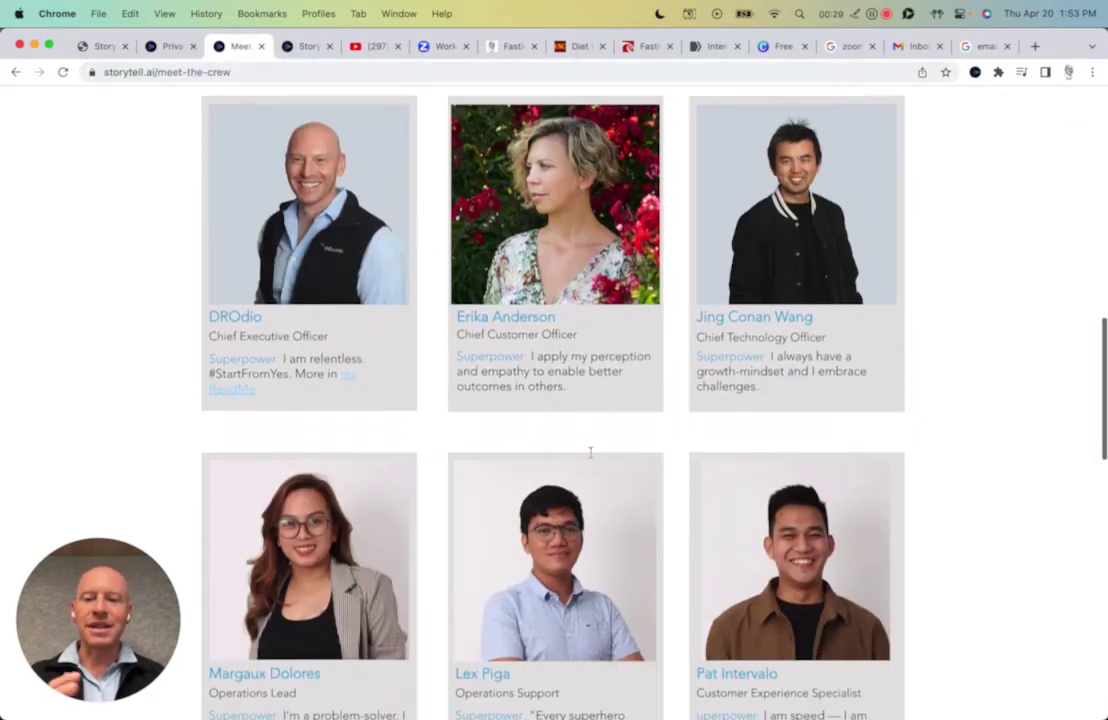
{"action": "scroll", "coordinate": [592, 458], "scroll_direction": "down", "scroll_amount": 10}
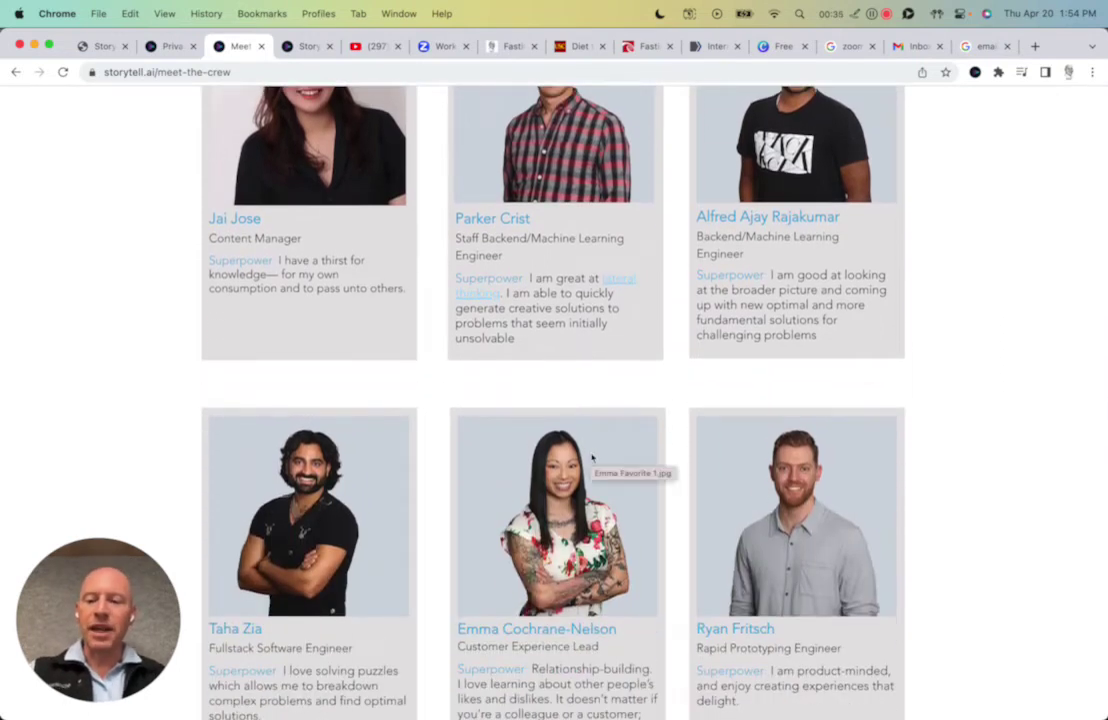
{"action": "scroll", "coordinate": [592, 458], "scroll_direction": "up", "scroll_amount": 20}
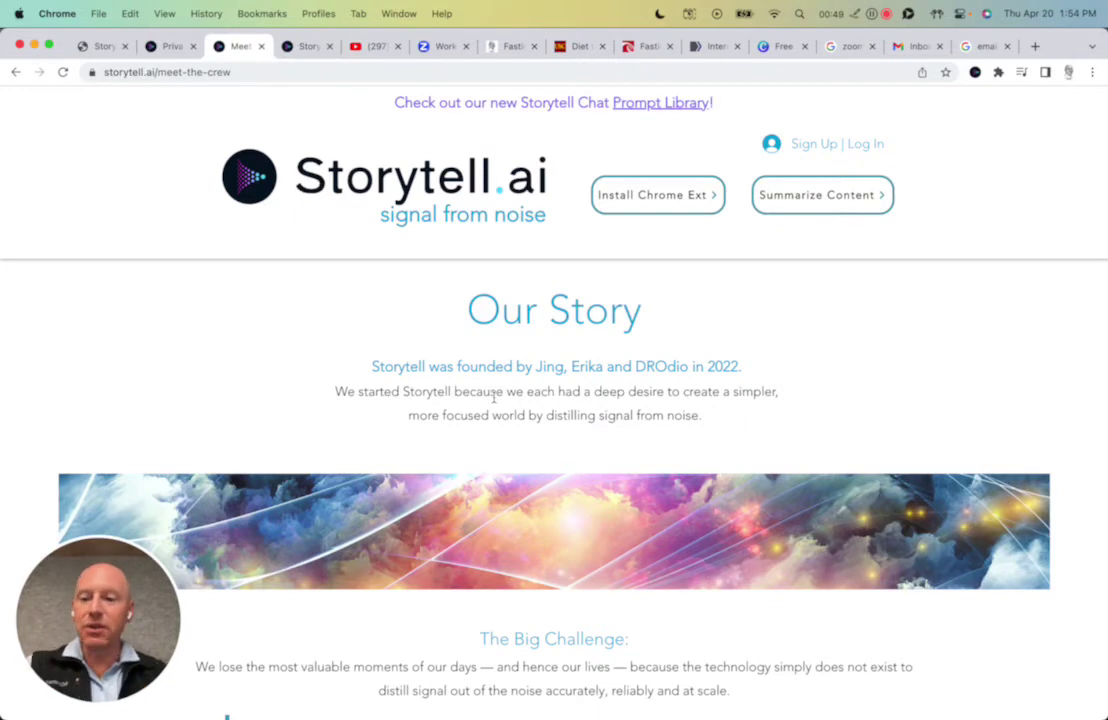
{"action": "key", "text": "ctrl+Tab"}
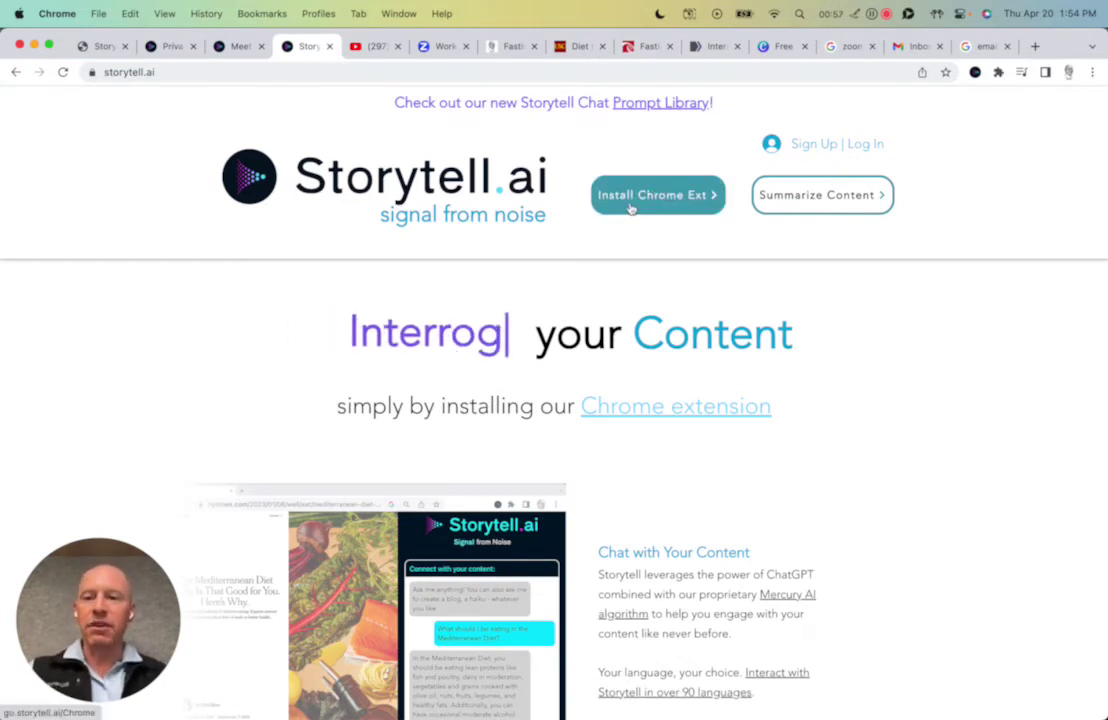
{"action": "key", "text": "ctrl+Tab"}
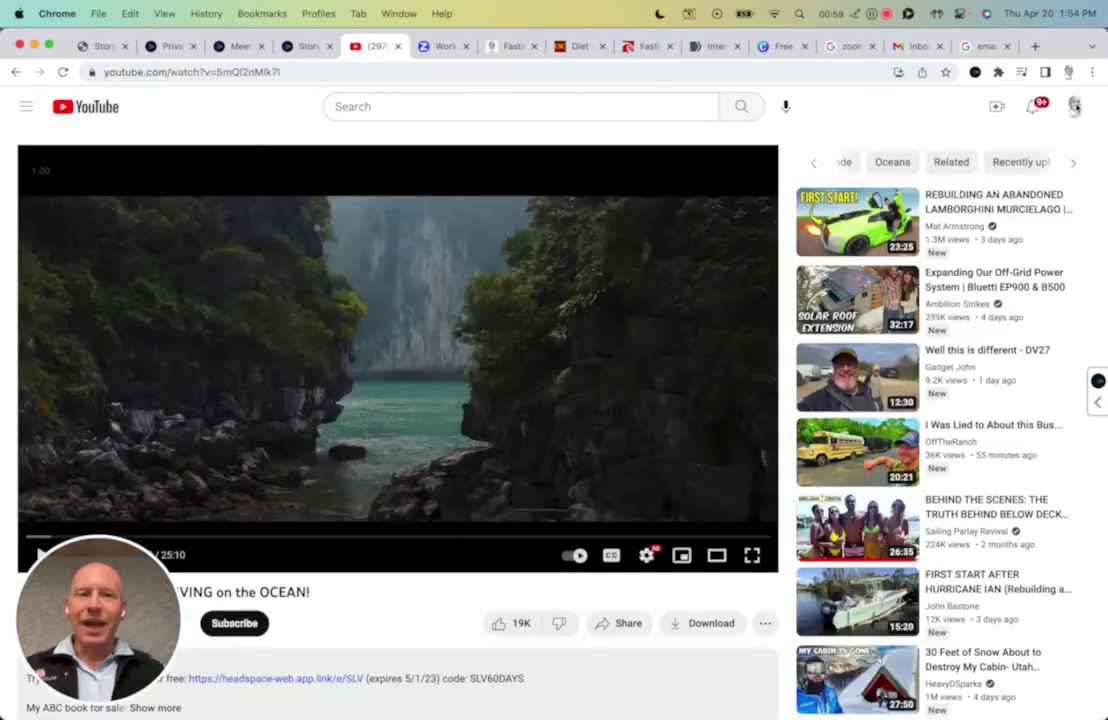
- Pin the Storytell extension to the Chrome toolbar
{"action": "left_click", "coordinate": [998, 72]}
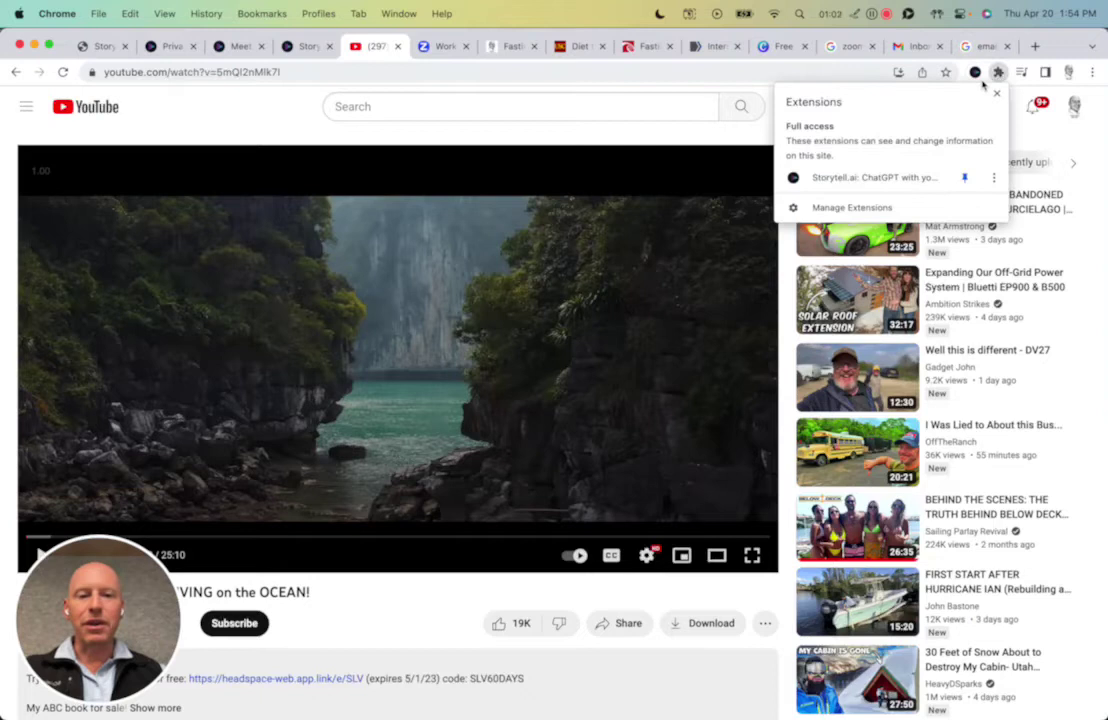
{"action": "left_click", "coordinate": [966, 178]}
{"action": "left_click", "coordinate": [966, 178]}
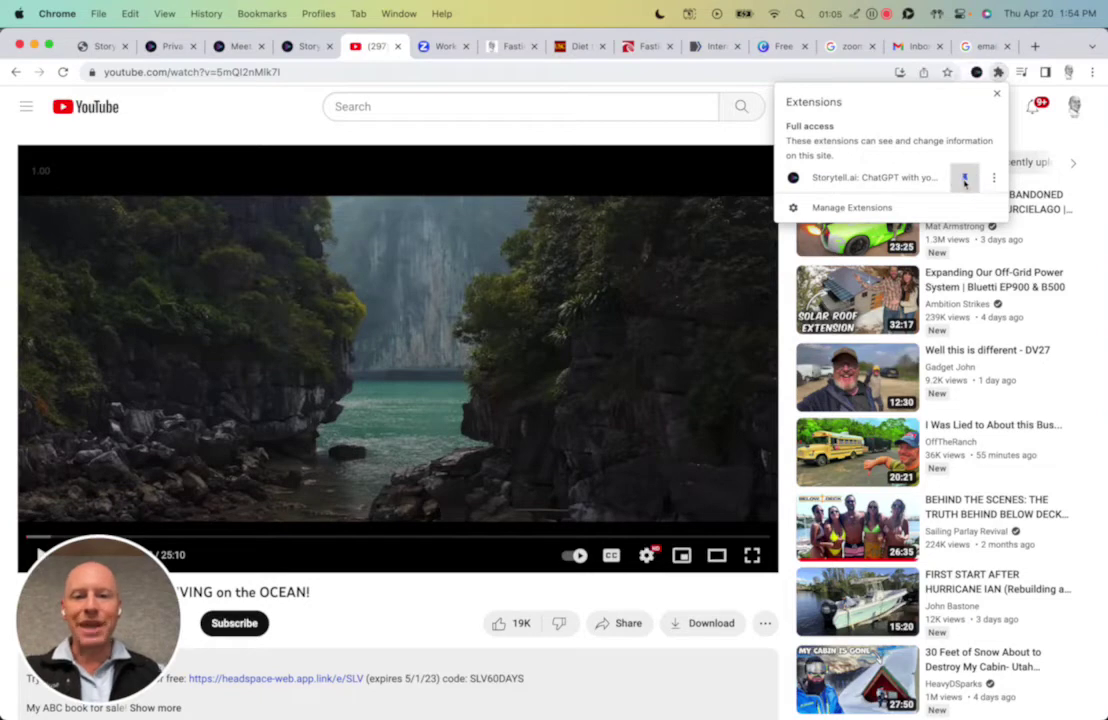
- Open the Storytell sidebar on the video and sign in with the saved account
{"action": "left_click", "coordinate": [977, 73]}
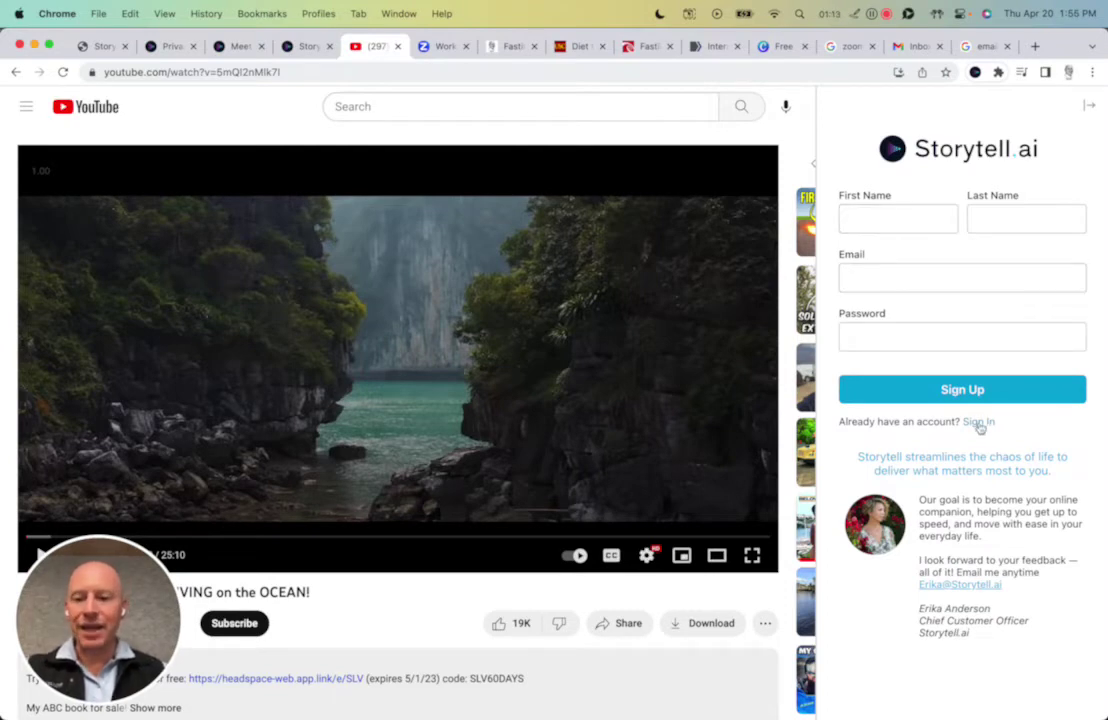
{"action": "left_click", "coordinate": [978, 422]}
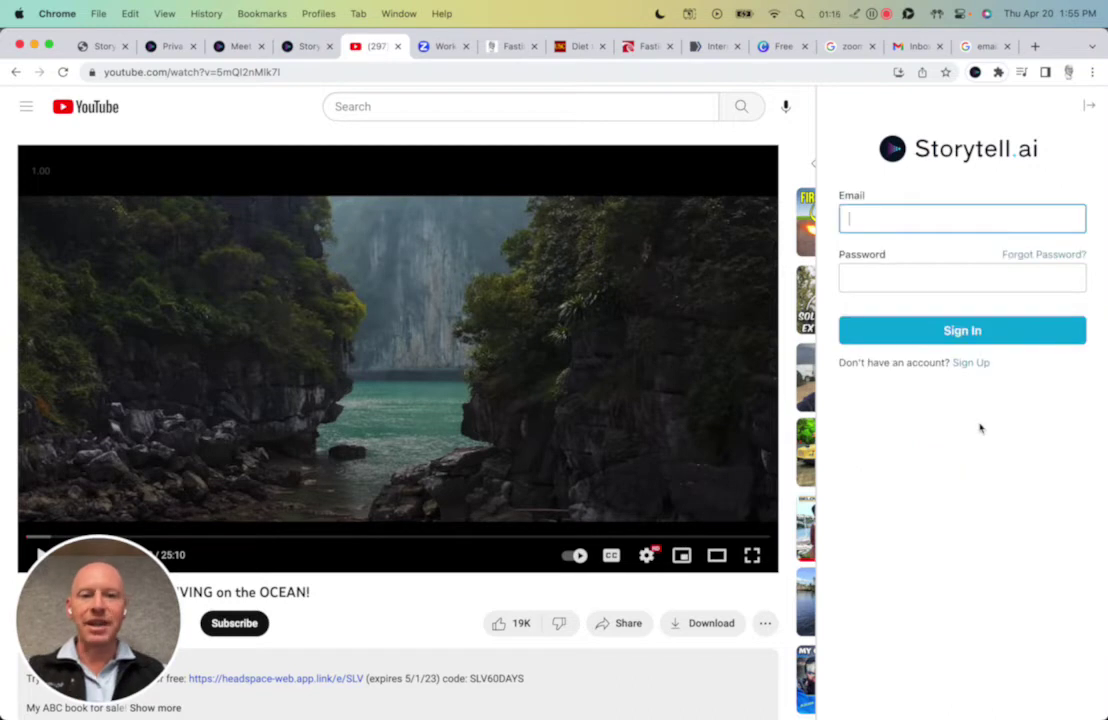
{"action": "left_click", "coordinate": [944, 334]}
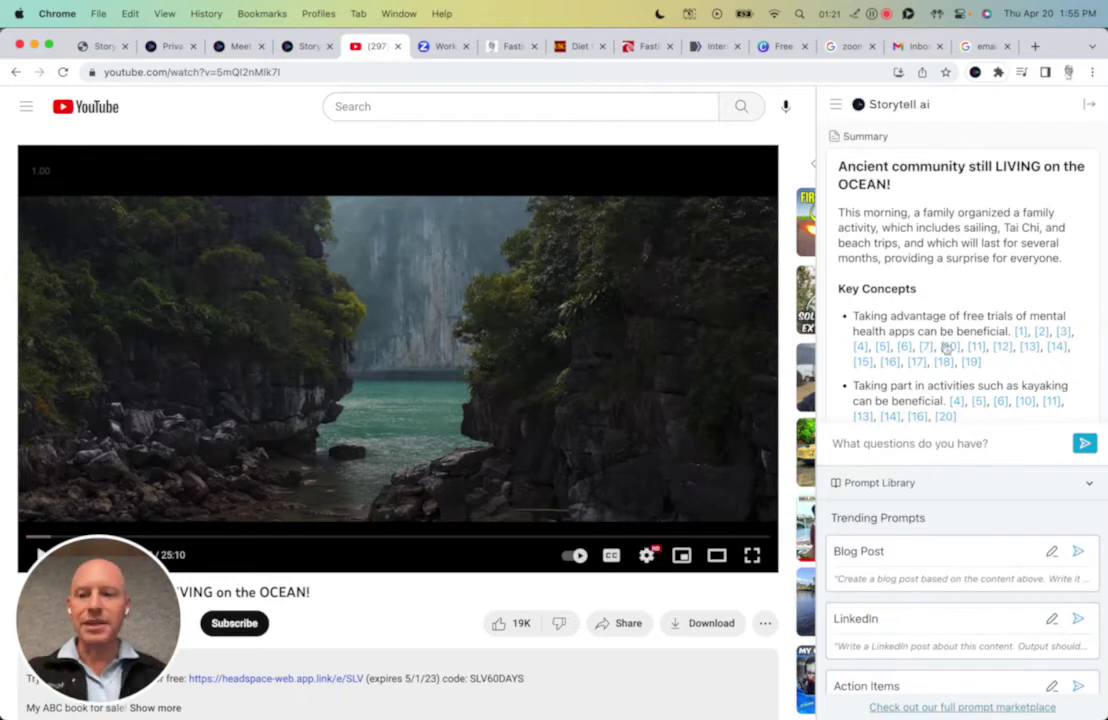
- Play the ocean community video for a moment, then pause it
{"action": "scroll", "coordinate": [926, 327], "scroll_direction": "down", "scroll_amount": 2}
{"action": "scroll", "coordinate": [926, 327], "scroll_direction": "down", "scroll_amount": 5}
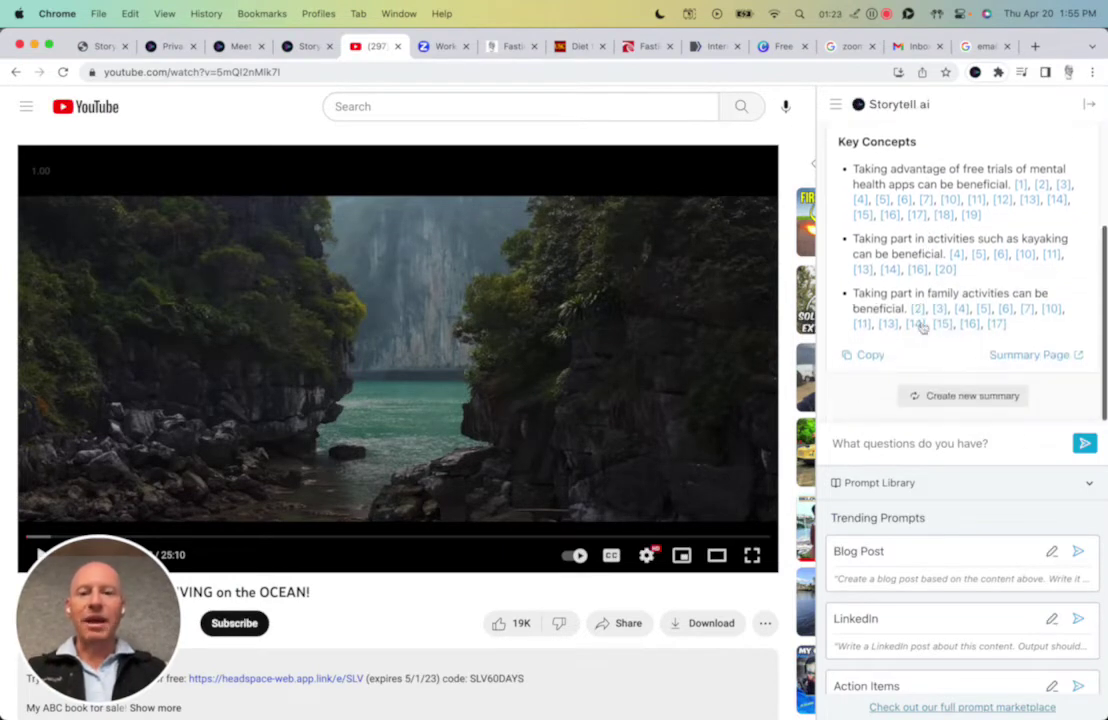
{"action": "left_click_drag", "start_coordinate": [55, 657], "coordinate": [60, 130]}
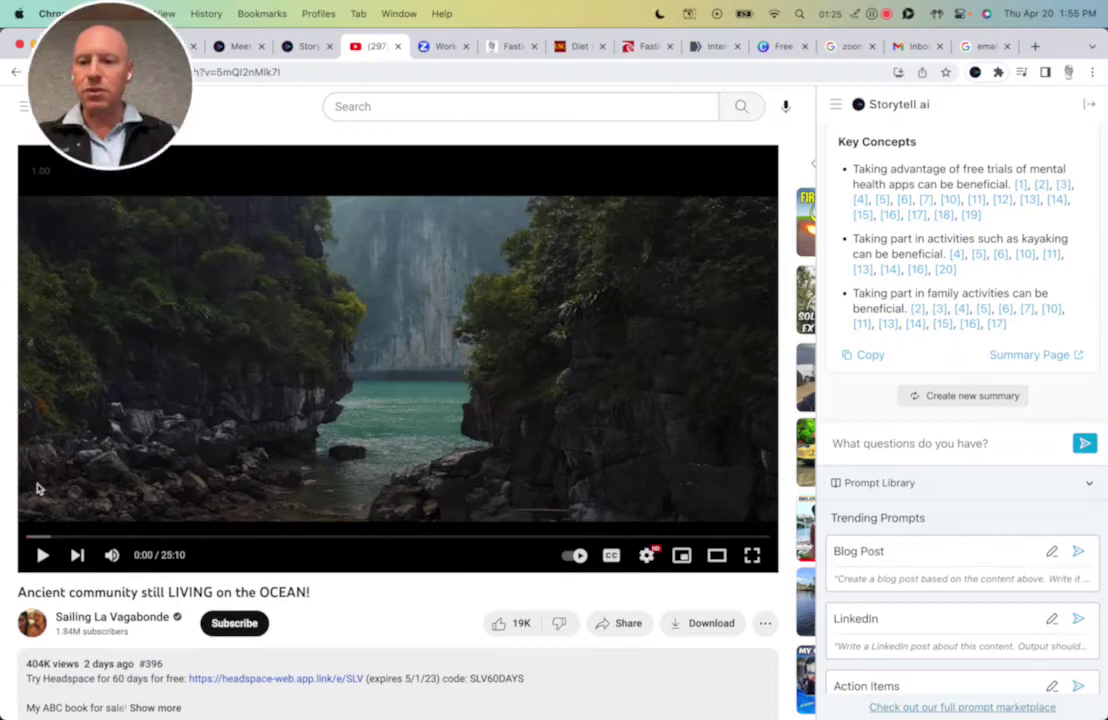
{"action": "left_click", "coordinate": [43, 555]}
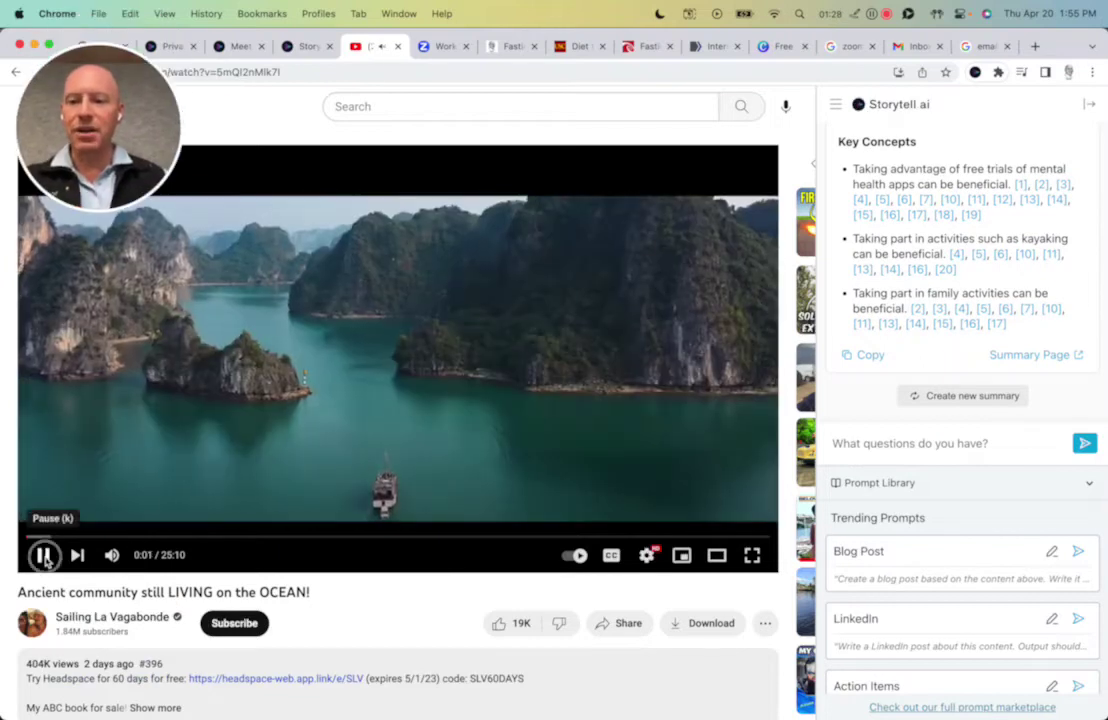
{"action": "left_click", "coordinate": [43, 555]}
- Select the sidebar summary paragraph and the Key Concepts heading
{"action": "left_click_drag", "start_coordinate": [89, 133], "coordinate": [108, 655]}
{"action": "scroll", "coordinate": [1040, 320], "scroll_direction": "up", "scroll_amount": 5}
{"action": "triple_click", "coordinate": [896, 236]}
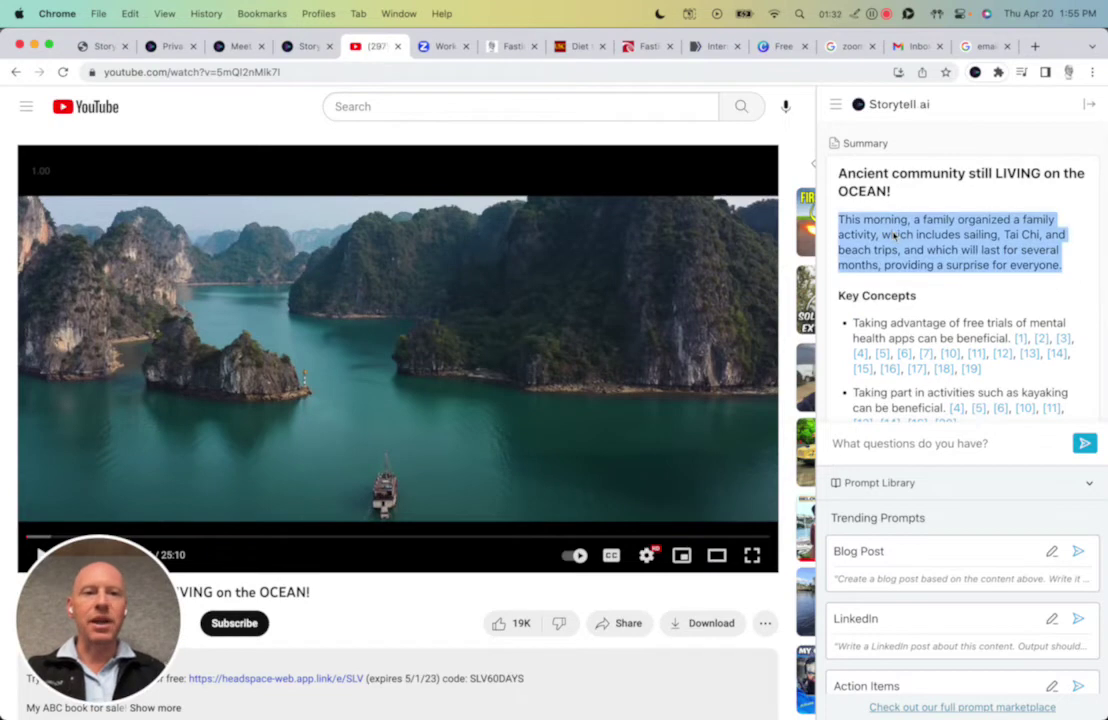
{"action": "left_click_drag", "start_coordinate": [843, 297], "coordinate": [938, 297]}
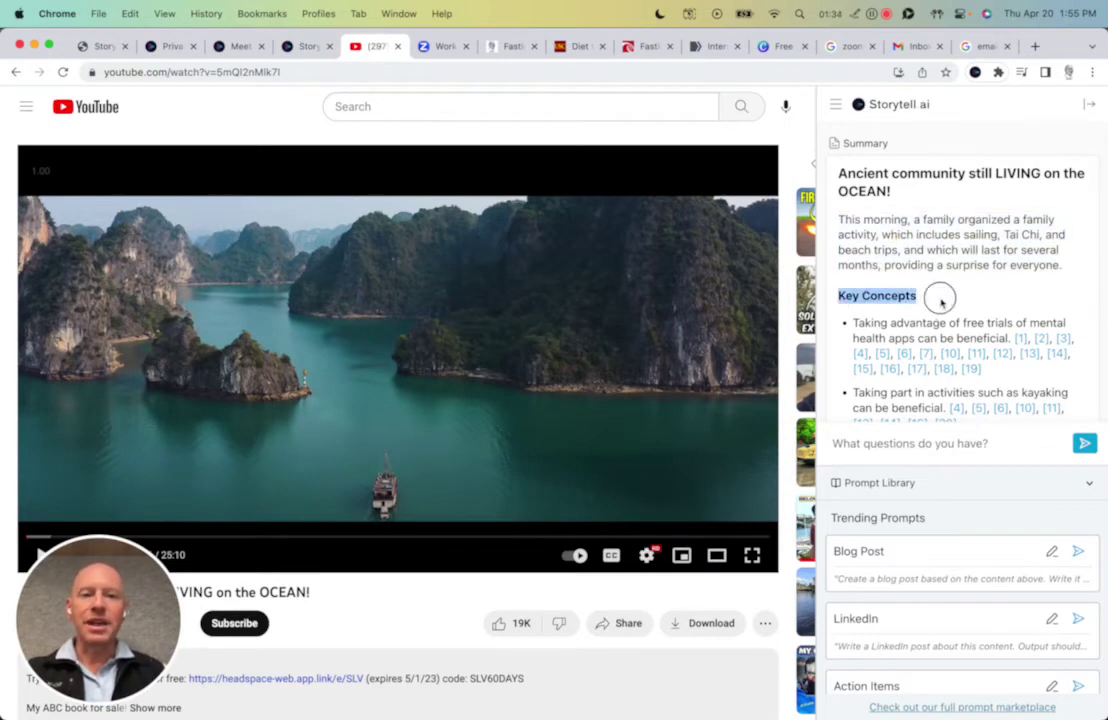
- View summary pages for citation [1] and citation #18 (fish farms, 20:38), then return to YouTube
{"action": "left_click", "coordinate": [1021, 339]}
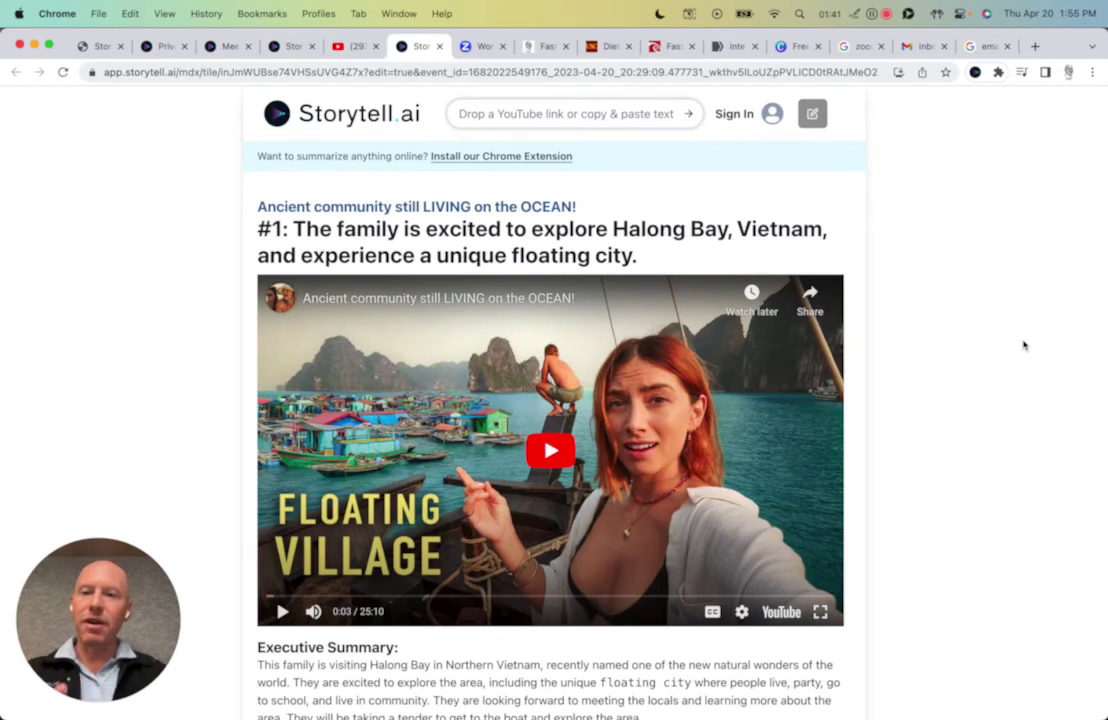
{"action": "left_click", "coordinate": [526, 303]}
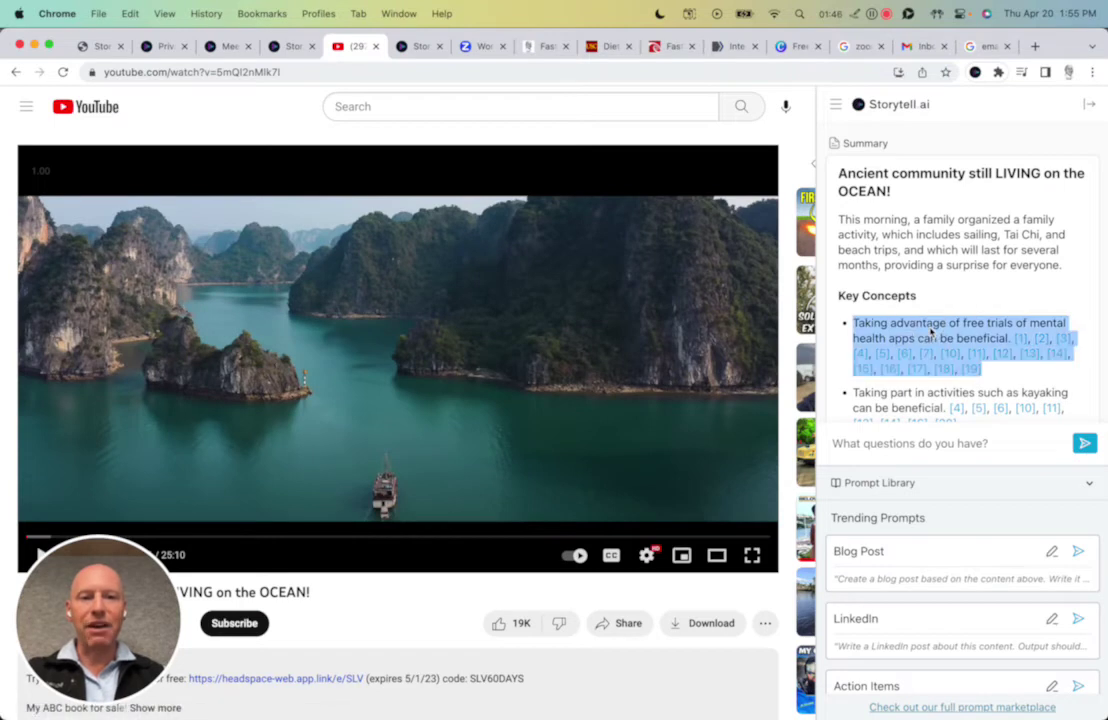
{"action": "left_click", "coordinate": [943, 372]}
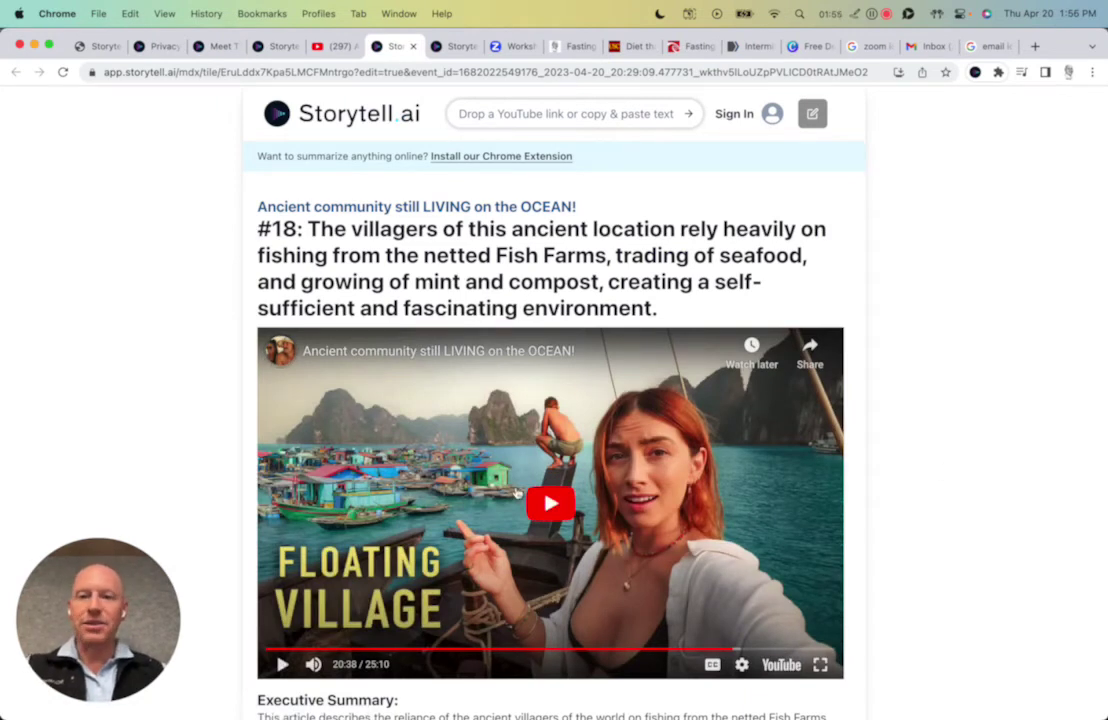
{"action": "key", "text": "ctrl+shift+Tab"}
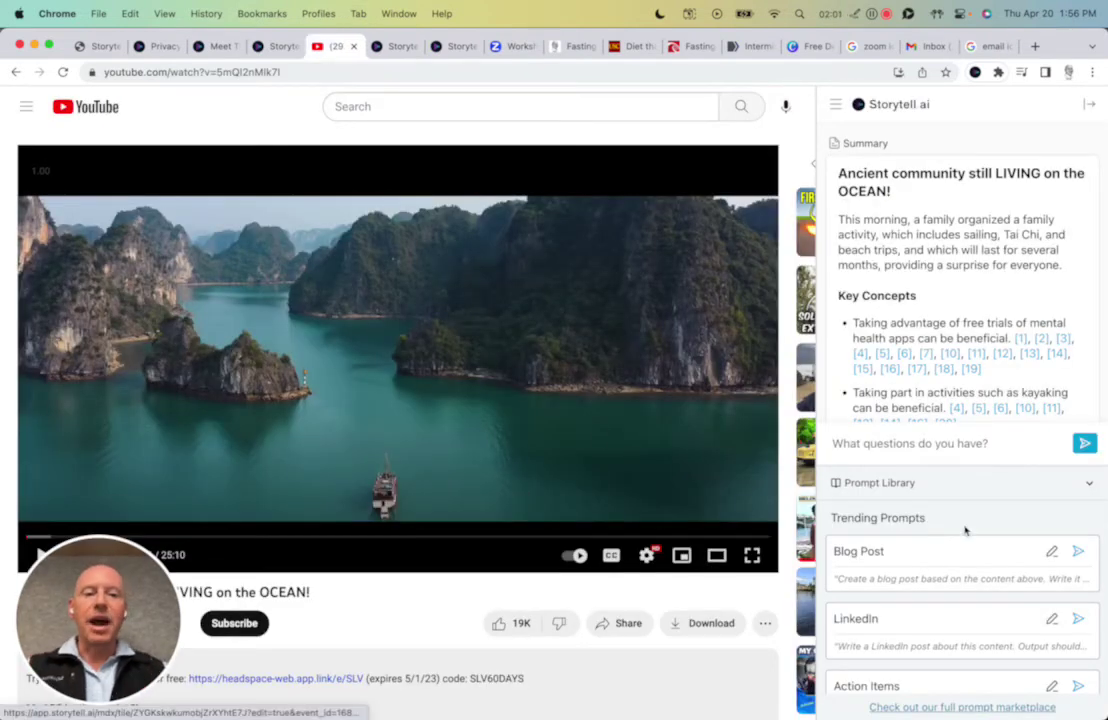
- Run the Blog Post prompt to get a six-section beginner's guide to Halong Bay
{"action": "left_click", "coordinate": [1089, 483]}
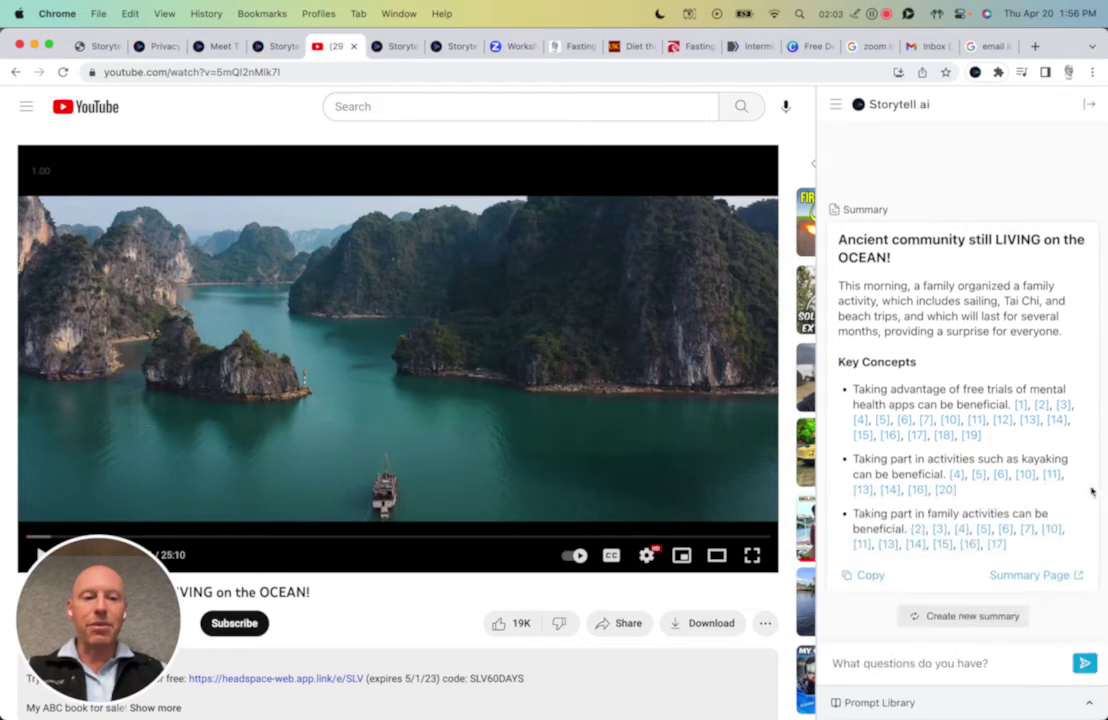
{"action": "left_click", "coordinate": [1087, 703]}
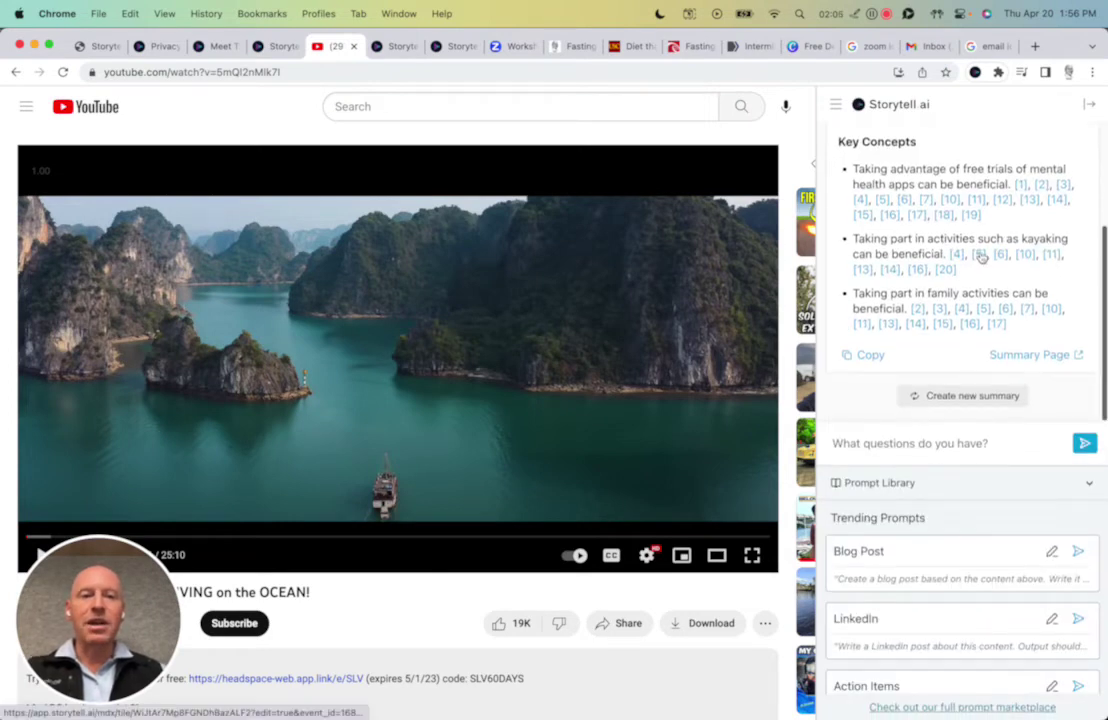
{"action": "scroll", "coordinate": [982, 255], "scroll_direction": "up", "scroll_amount": 3}
{"action": "scroll", "coordinate": [982, 256], "scroll_direction": "up", "scroll_amount": 1}
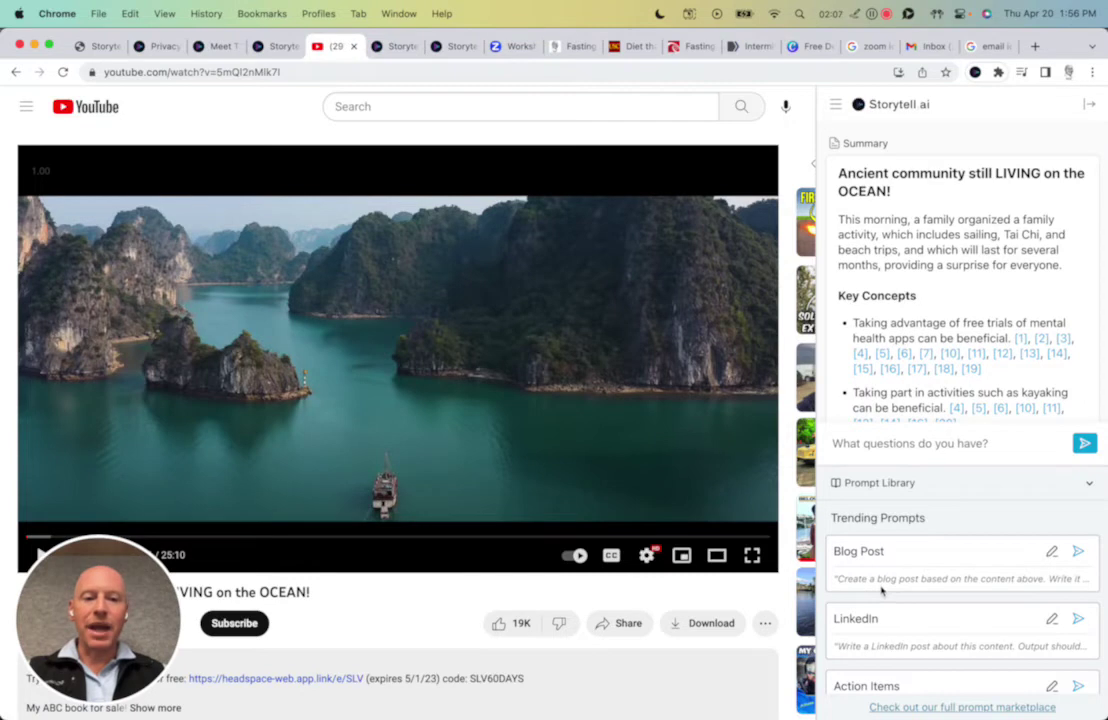
{"action": "left_click", "coordinate": [1078, 551]}
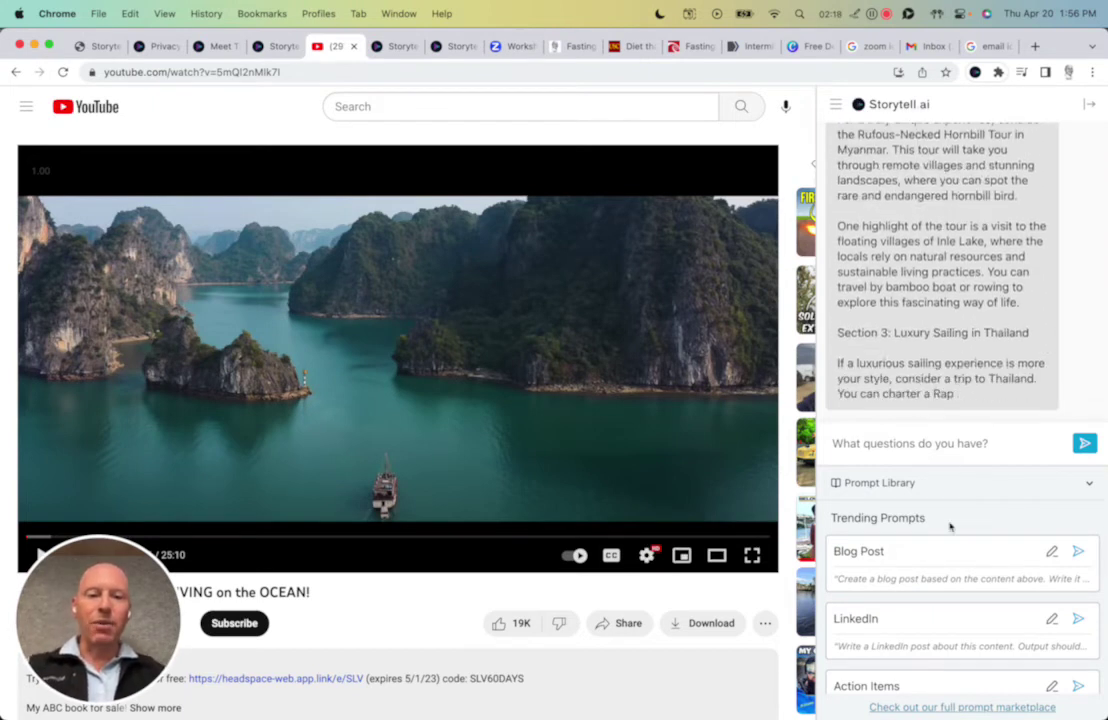
{"action": "scroll", "coordinate": [955, 580], "scroll_direction": "down", "scroll_amount": 5}
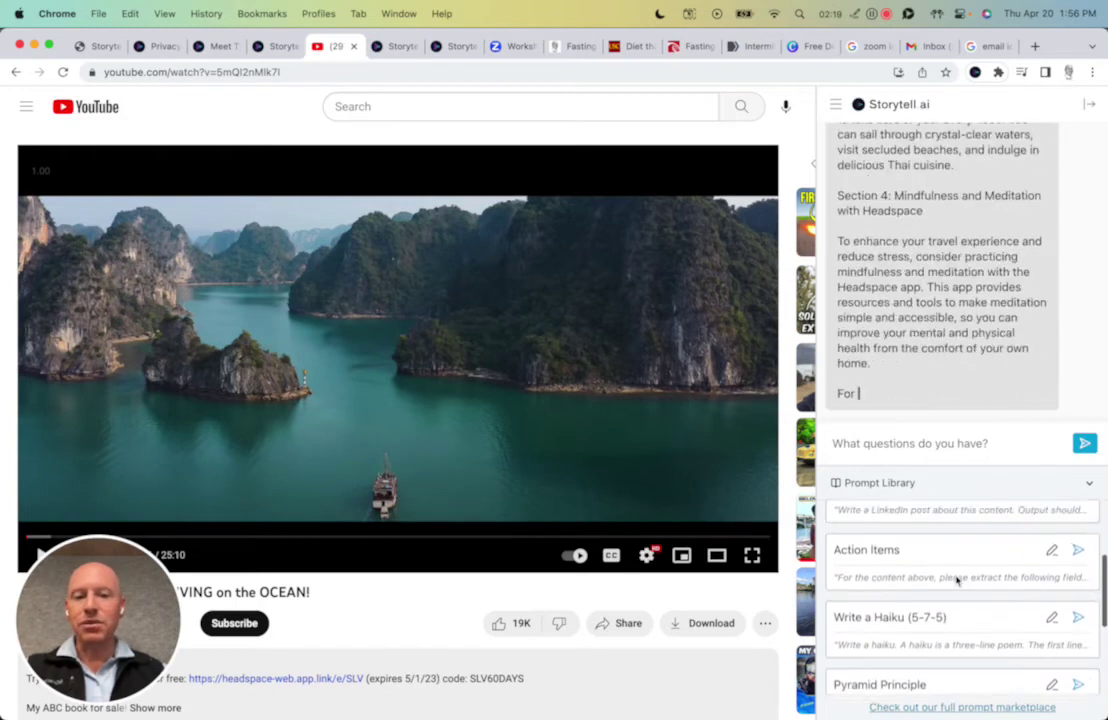
{"action": "scroll", "coordinate": [957, 580], "scroll_direction": "down", "scroll_amount": 4}
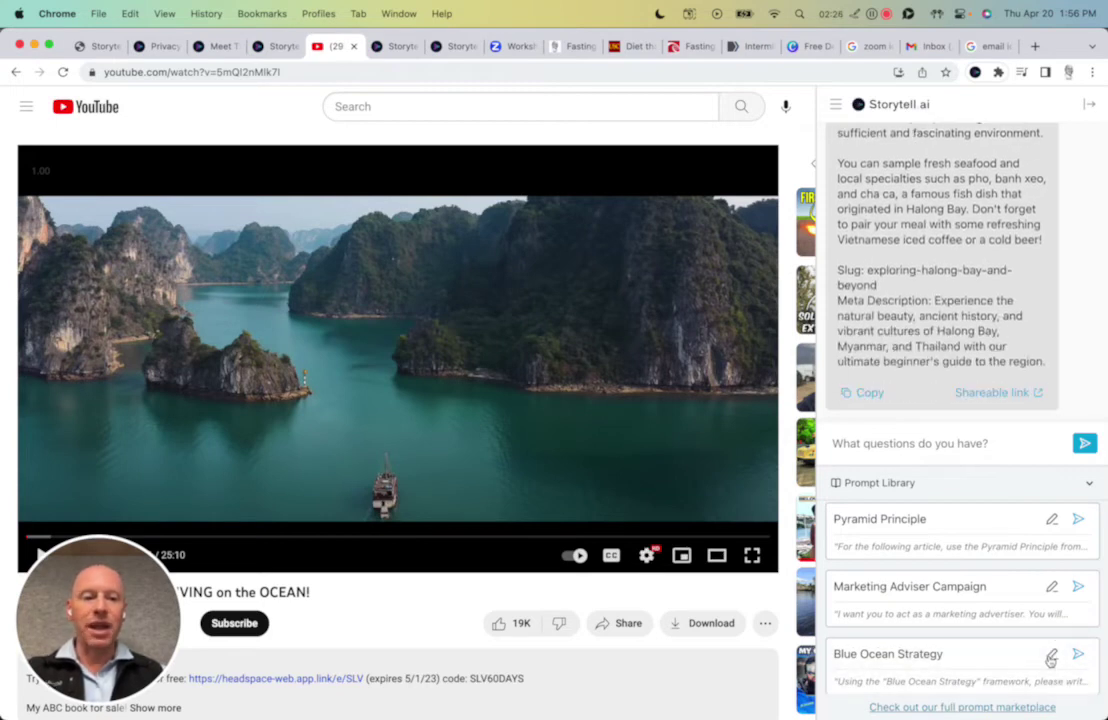
- Send the Blue Ocean Strategy prompt and read through the Chrome extension campaign outline
{"action": "left_click", "coordinate": [1051, 657]}
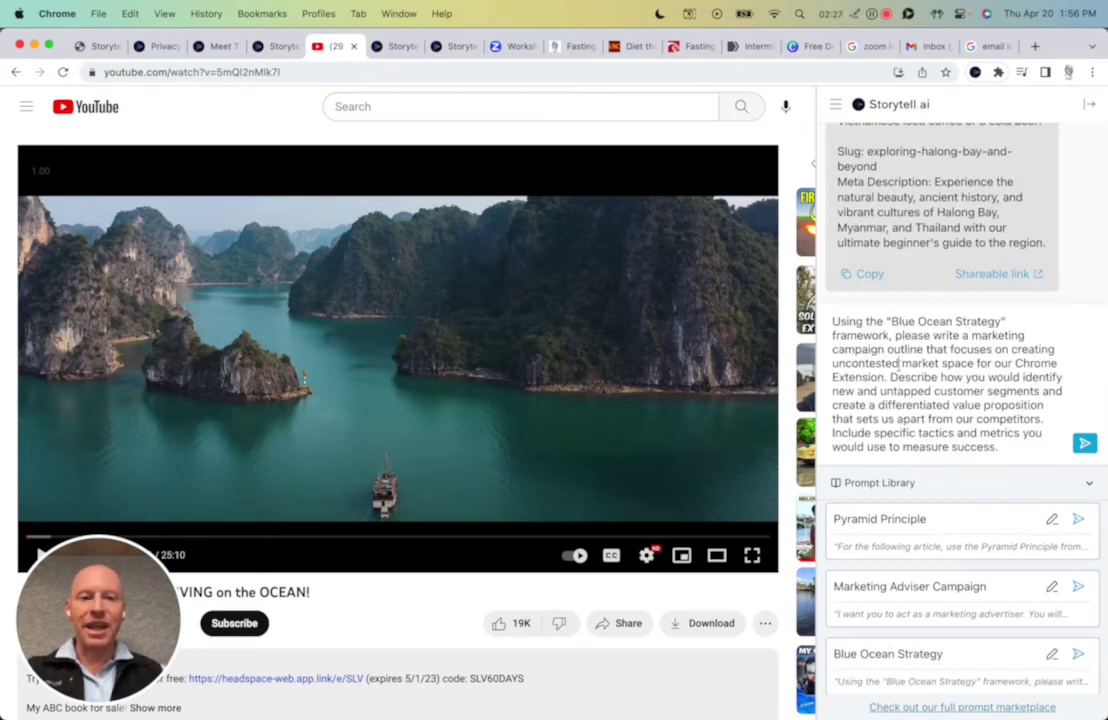
{"action": "left_click_drag", "start_coordinate": [988, 424], "coordinate": [1019, 463]}
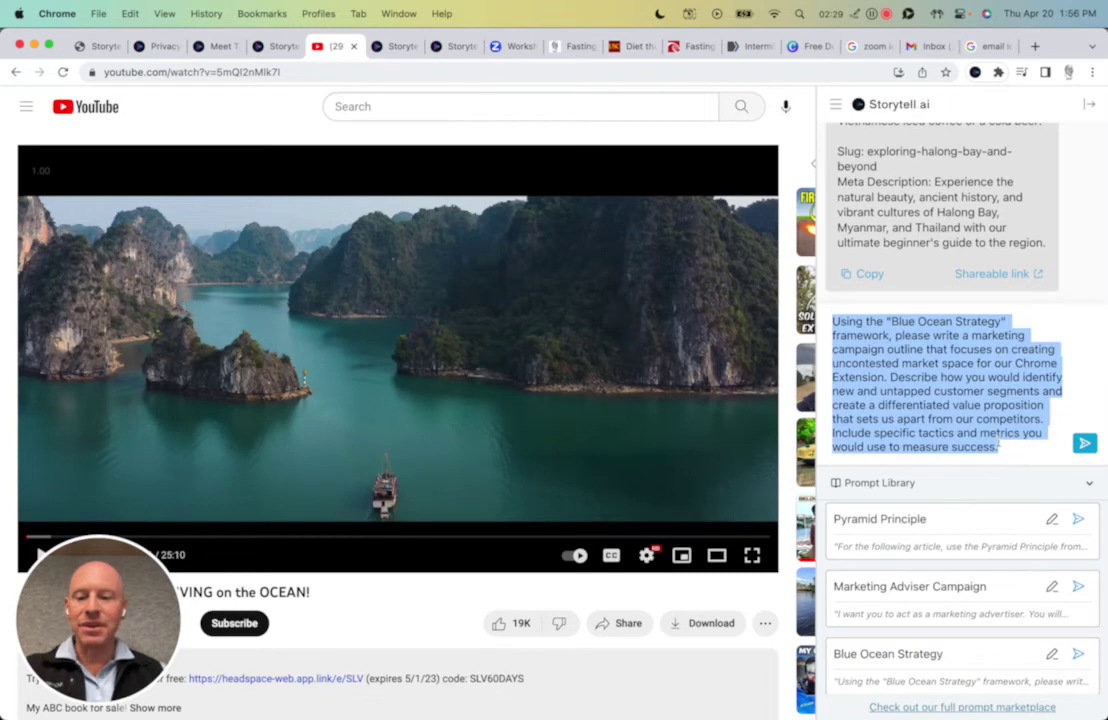
{"action": "left_click", "coordinate": [1086, 444]}
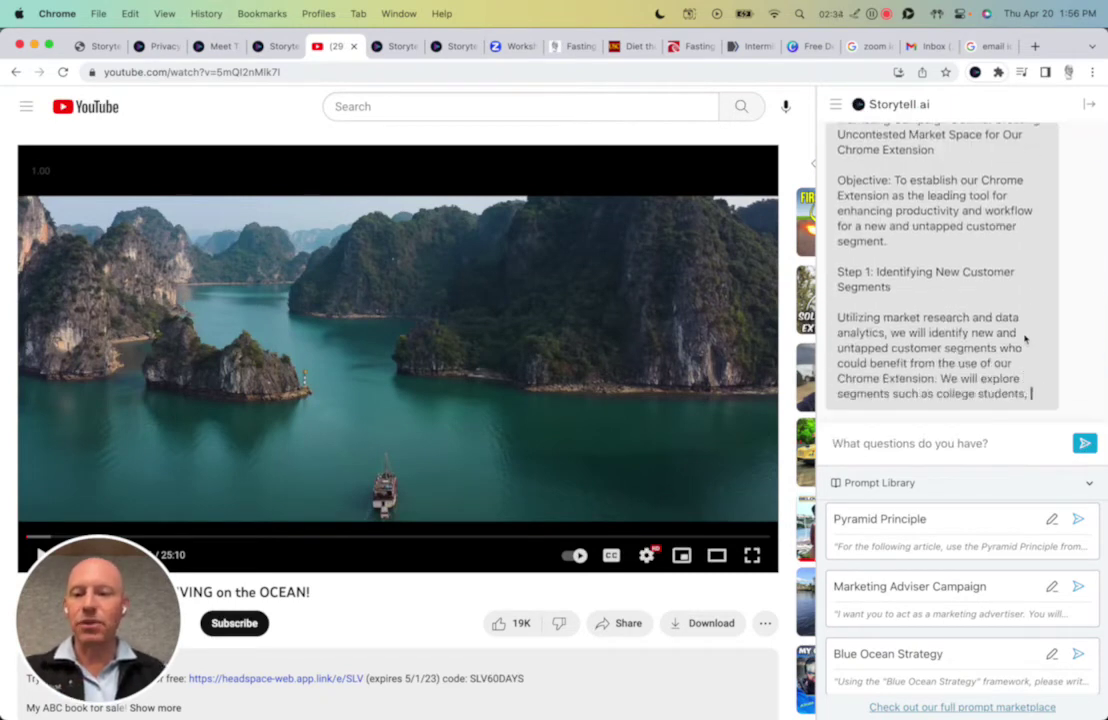
{"action": "scroll", "coordinate": [1020, 292], "scroll_direction": "up", "scroll_amount": 3}
{"action": "scroll", "coordinate": [1018, 292], "scroll_direction": "up", "scroll_amount": 10}
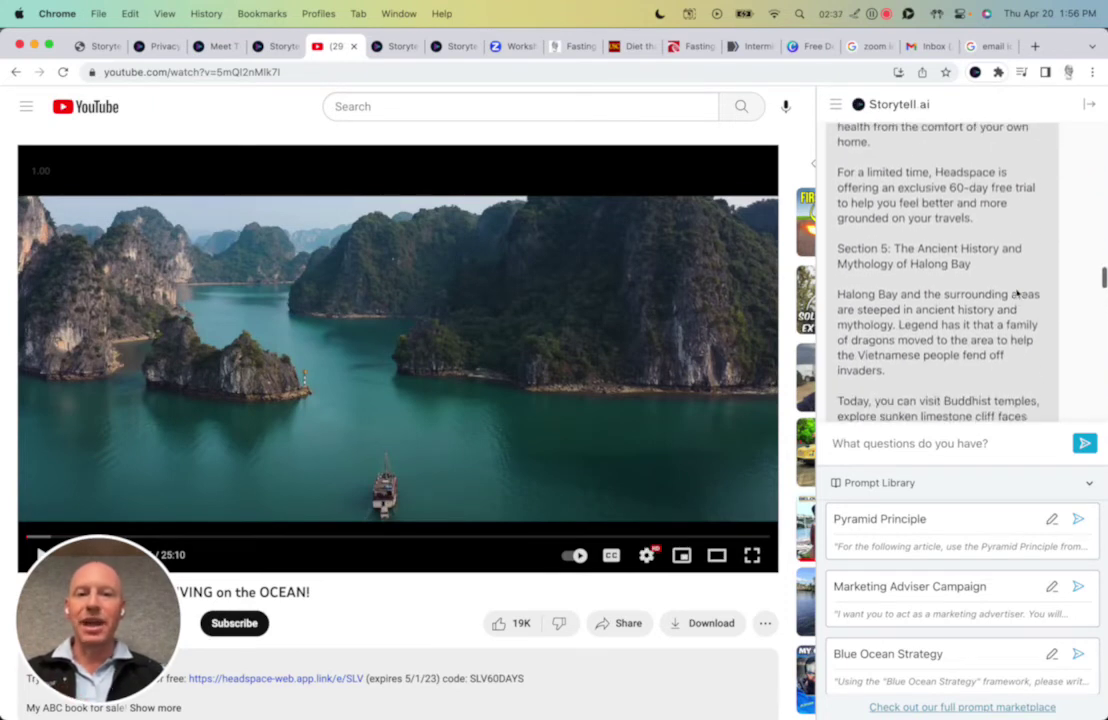
{"action": "scroll", "coordinate": [1018, 292], "scroll_direction": "down", "scroll_amount": 4}
{"action": "scroll", "coordinate": [1018, 292], "scroll_direction": "down", "scroll_amount": 10}
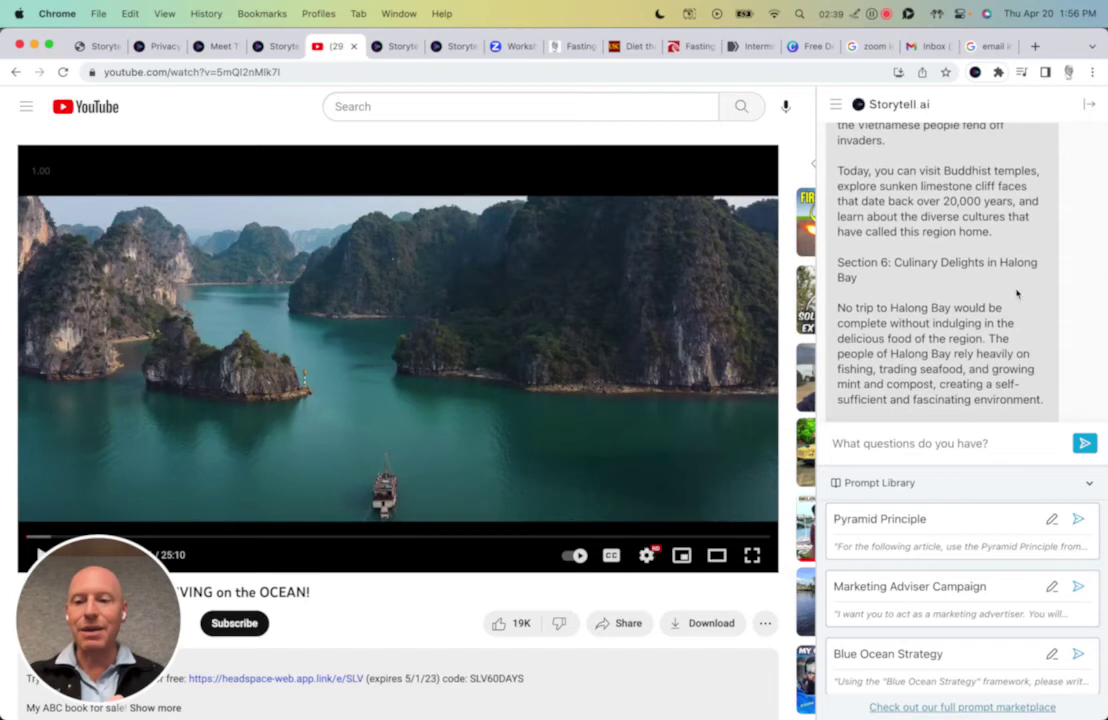
{"action": "scroll", "coordinate": [1018, 292], "scroll_direction": "down", "scroll_amount": 5}
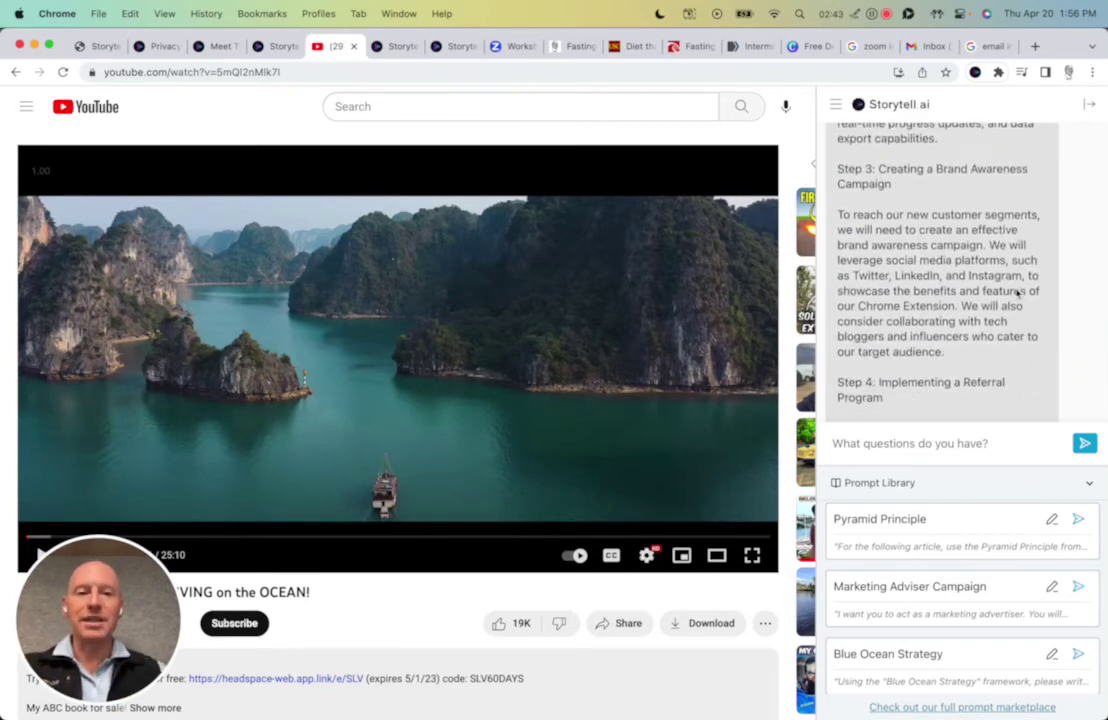
{"action": "scroll", "coordinate": [1018, 292], "scroll_direction": "down", "scroll_amount": 6}
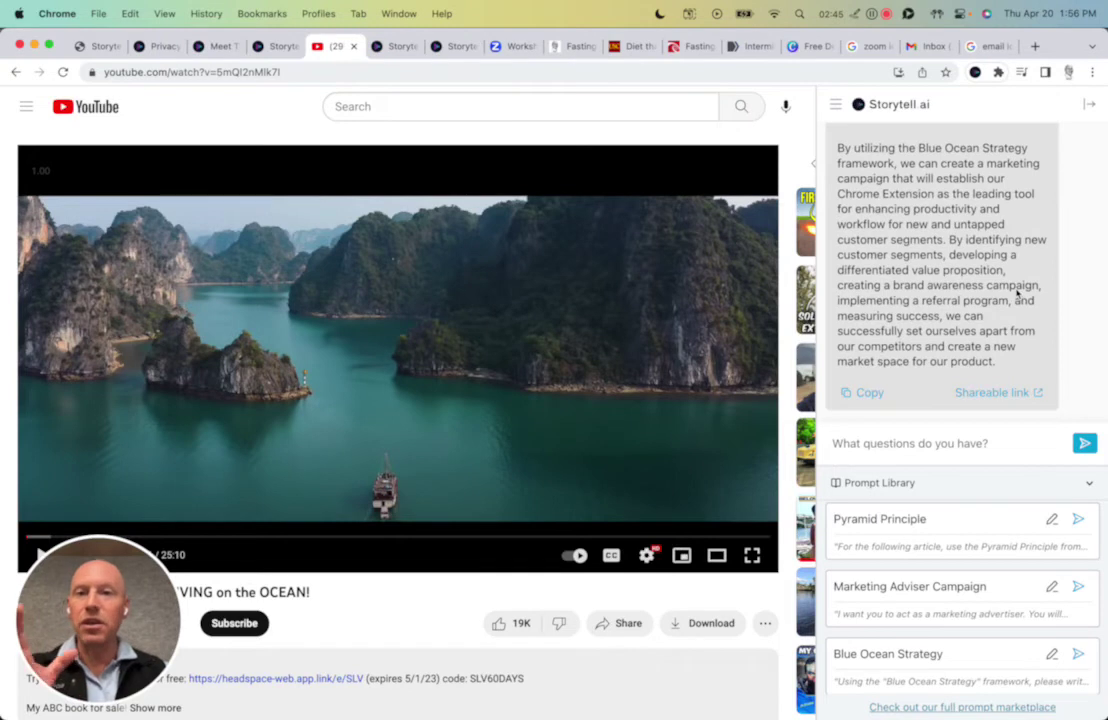
- Switch to the 'Workshop Your Prompts with Storytell' Zoom recording and reload it for the sidebar summary
{"action": "left_click", "coordinate": [513, 48]}
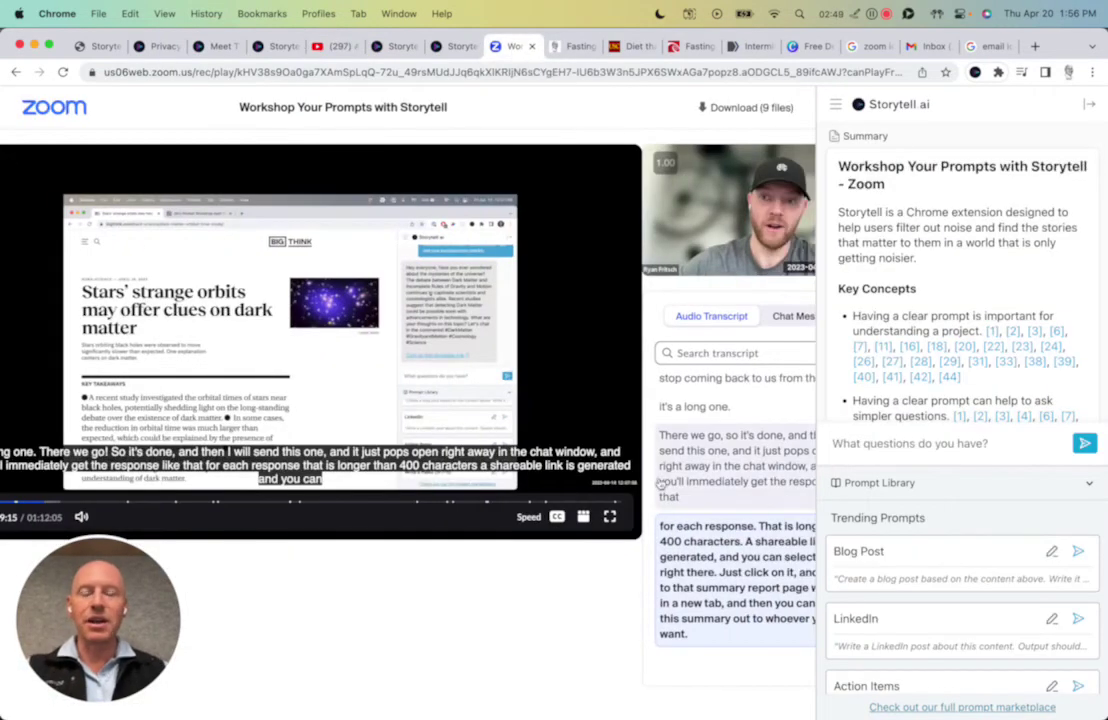
{"action": "scroll", "coordinate": [660, 484], "scroll_direction": "down", "scroll_amount": 5}
{"action": "scroll", "coordinate": [660, 484], "scroll_direction": "down", "scroll_amount": 5}
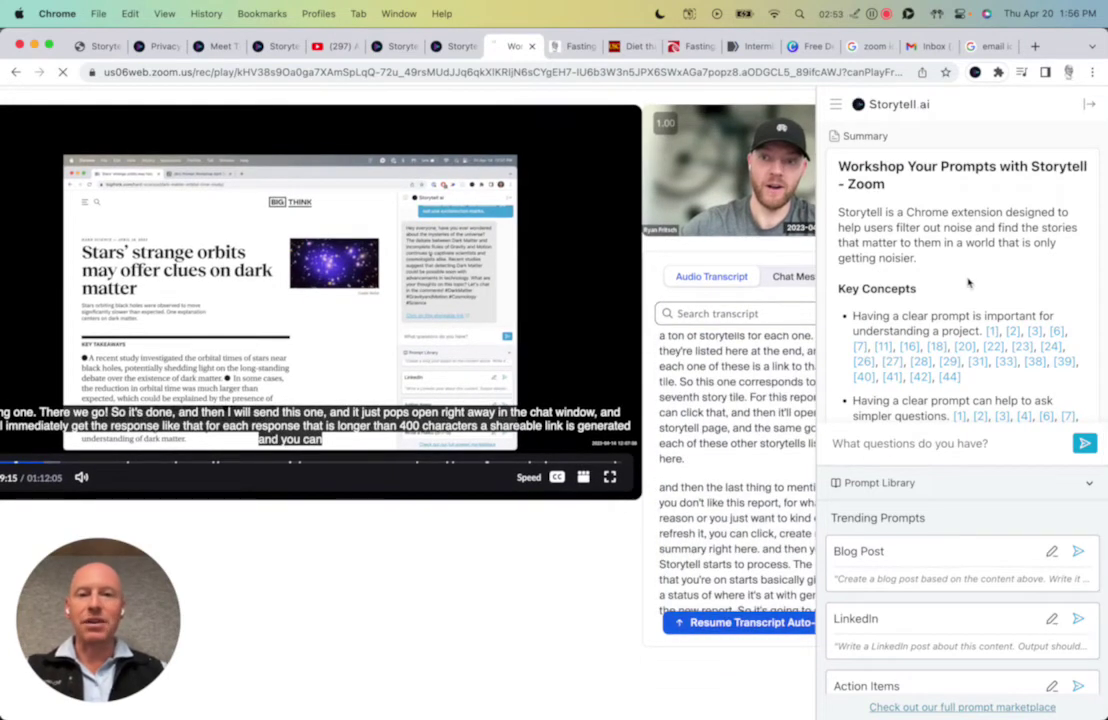
{"action": "key", "text": "super+r"}
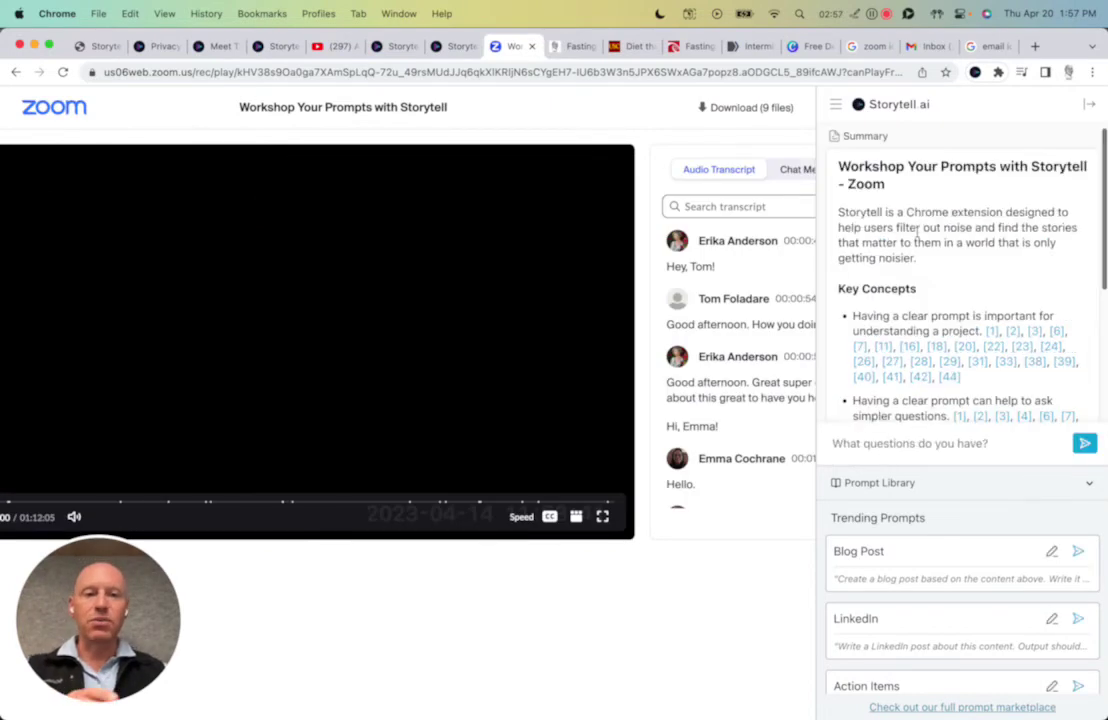
{"action": "scroll", "coordinate": [916, 232], "scroll_direction": "down", "scroll_amount": 2}
{"action": "scroll", "coordinate": [916, 232], "scroll_direction": "down", "scroll_amount": 1}
- Highlight 'clear', the second key concept bullet, and 'customers' in the summary
{"action": "double_click", "coordinate": [914, 205]}
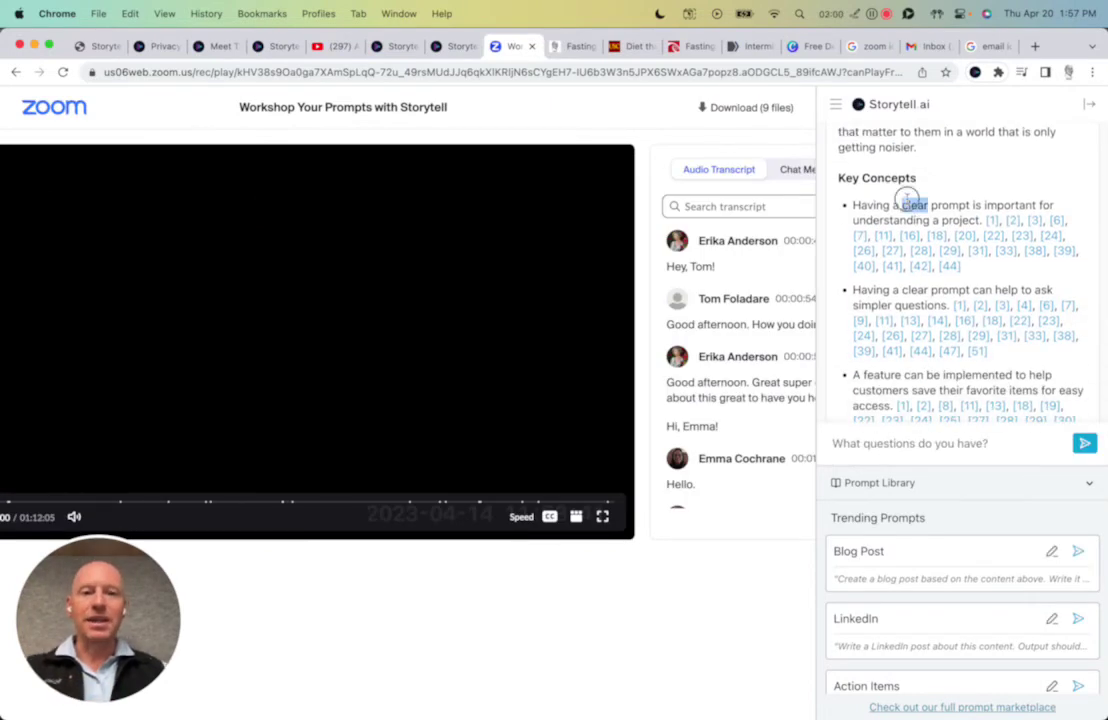
{"action": "triple_click", "coordinate": [870, 292]}
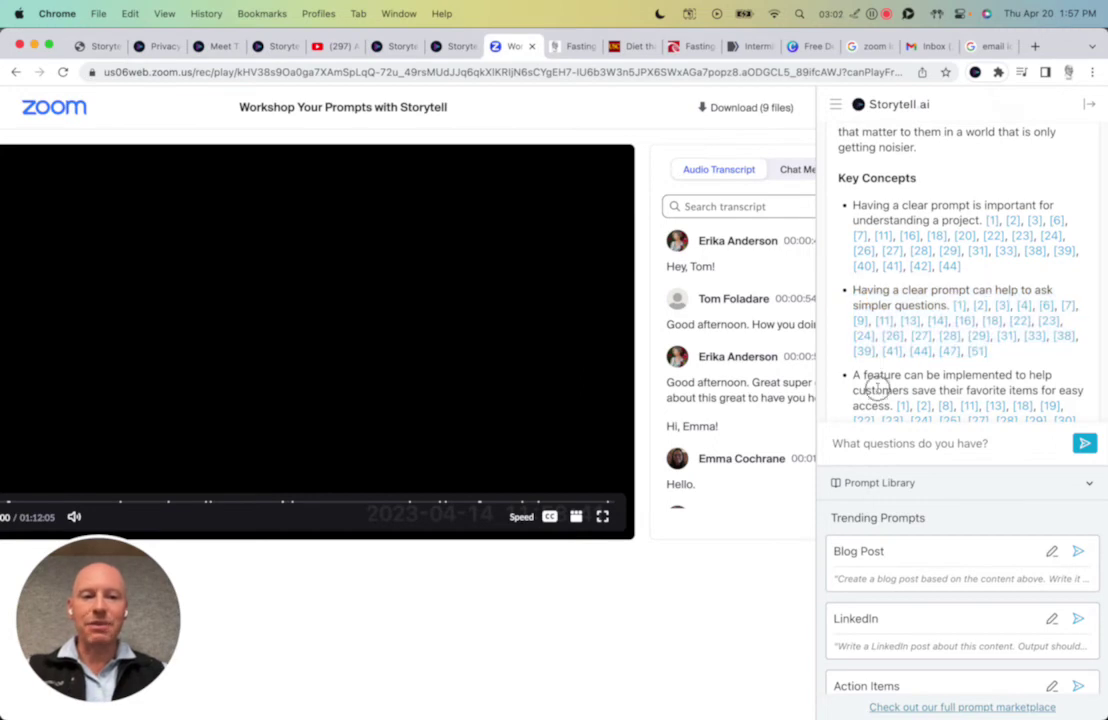
{"action": "double_click", "coordinate": [875, 390]}
{"action": "scroll", "coordinate": [920, 341], "scroll_direction": "down", "scroll_amount": 2}
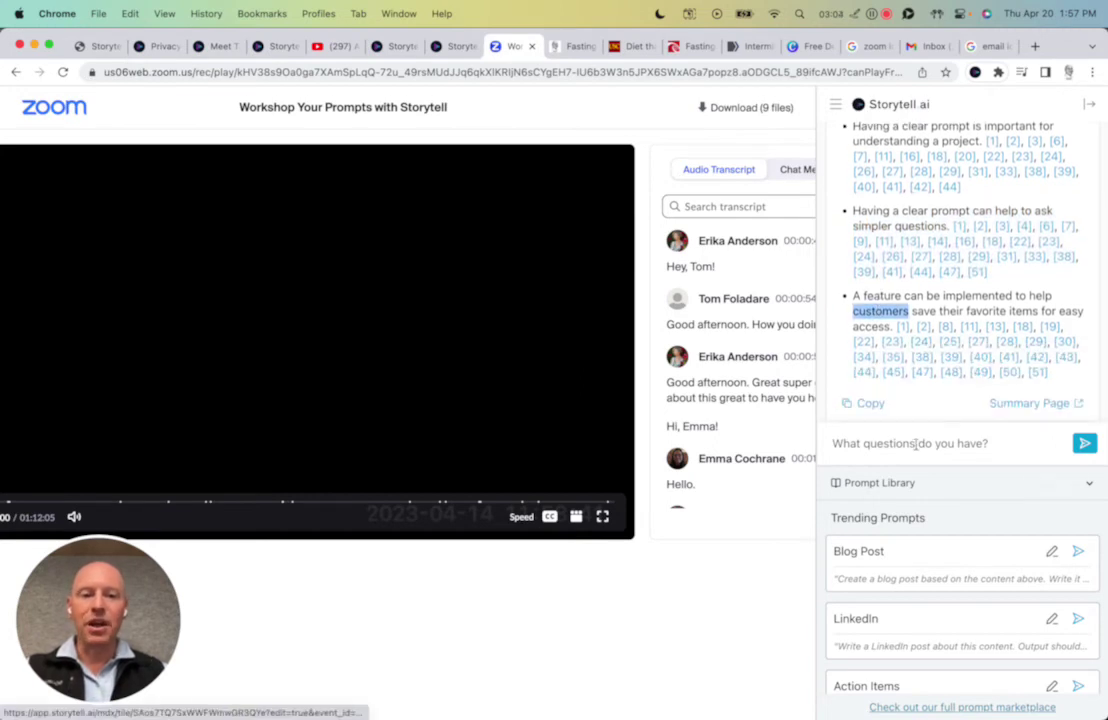
{"action": "scroll", "coordinate": [916, 440], "scroll_direction": "down", "scroll_amount": 1}
{"action": "scroll", "coordinate": [910, 633], "scroll_direction": "down", "scroll_amount": 5}
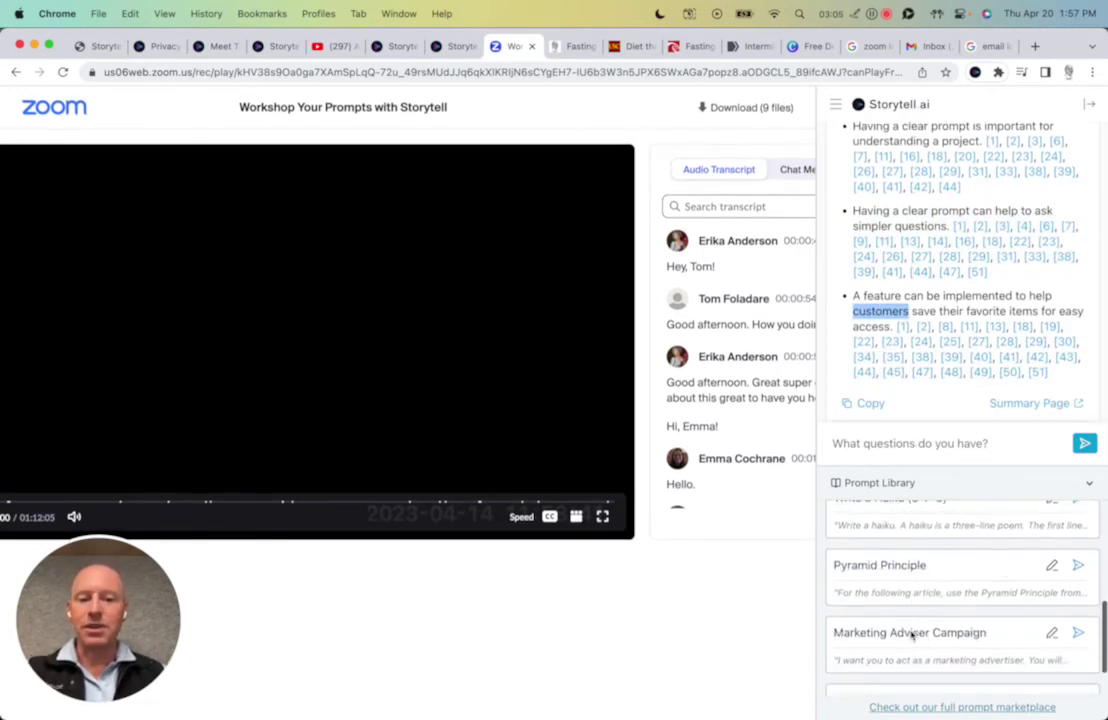
- Run the Pyramid Principle prompt on the Zoom workshop and open the reply's shareable link
{"action": "left_click", "coordinate": [1078, 556]}
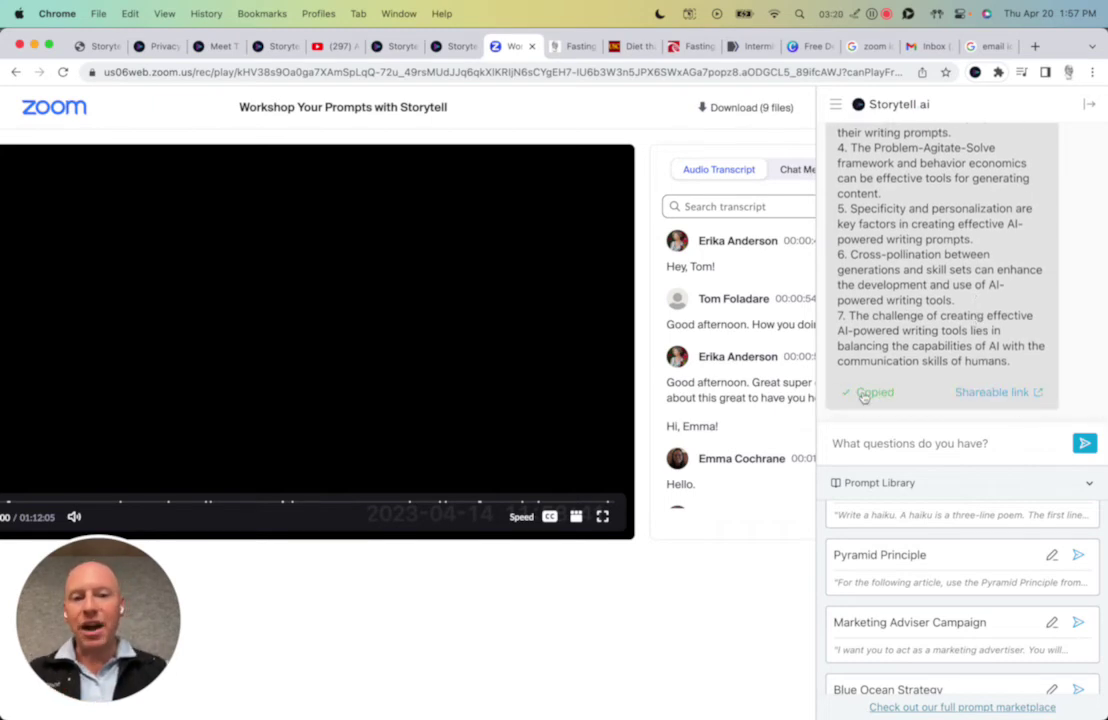
{"action": "left_click", "coordinate": [990, 392]}
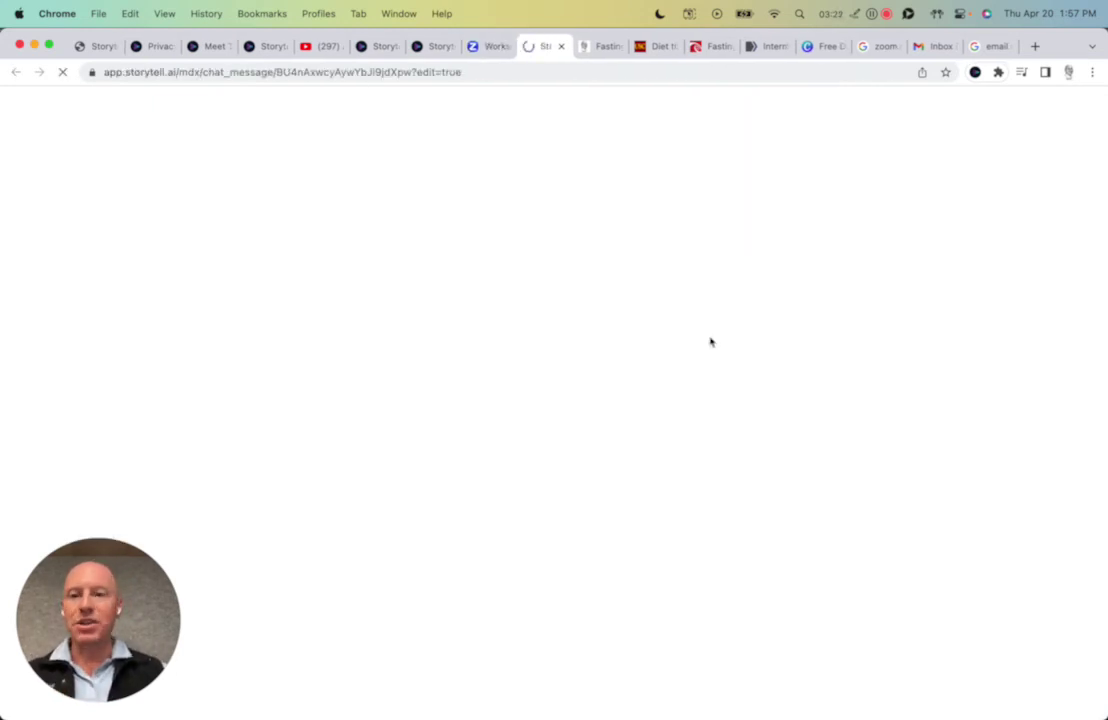
- Scroll the shared answer's arguments list, then go to the 'Fasting 165 Days in 2023' article
{"action": "scroll", "coordinate": [483, 497], "scroll_direction": "down", "scroll_amount": 3}
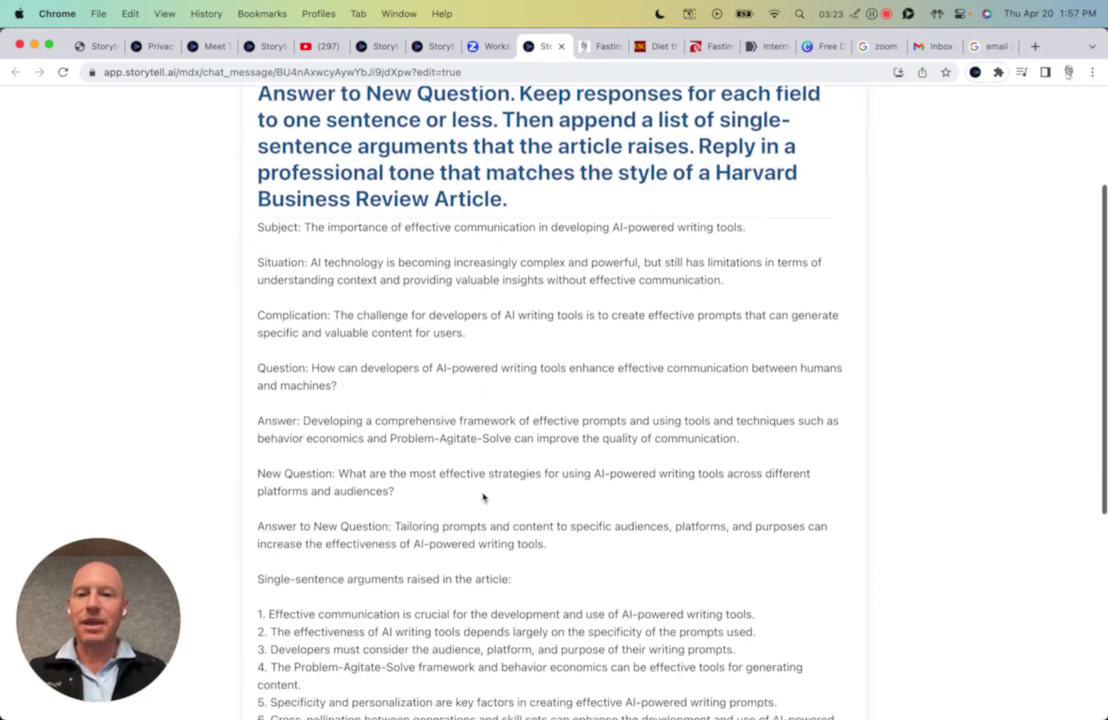
{"action": "scroll", "coordinate": [483, 497], "scroll_direction": "down", "scroll_amount": 2}
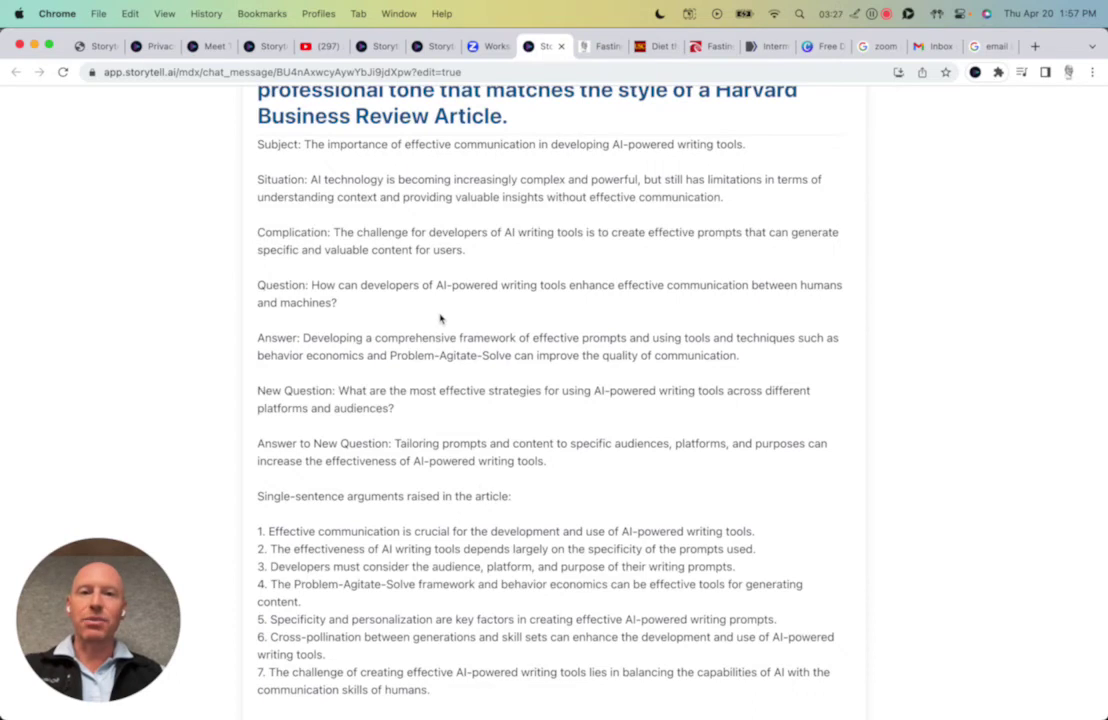
{"action": "key", "text": "super+alt+Right"}
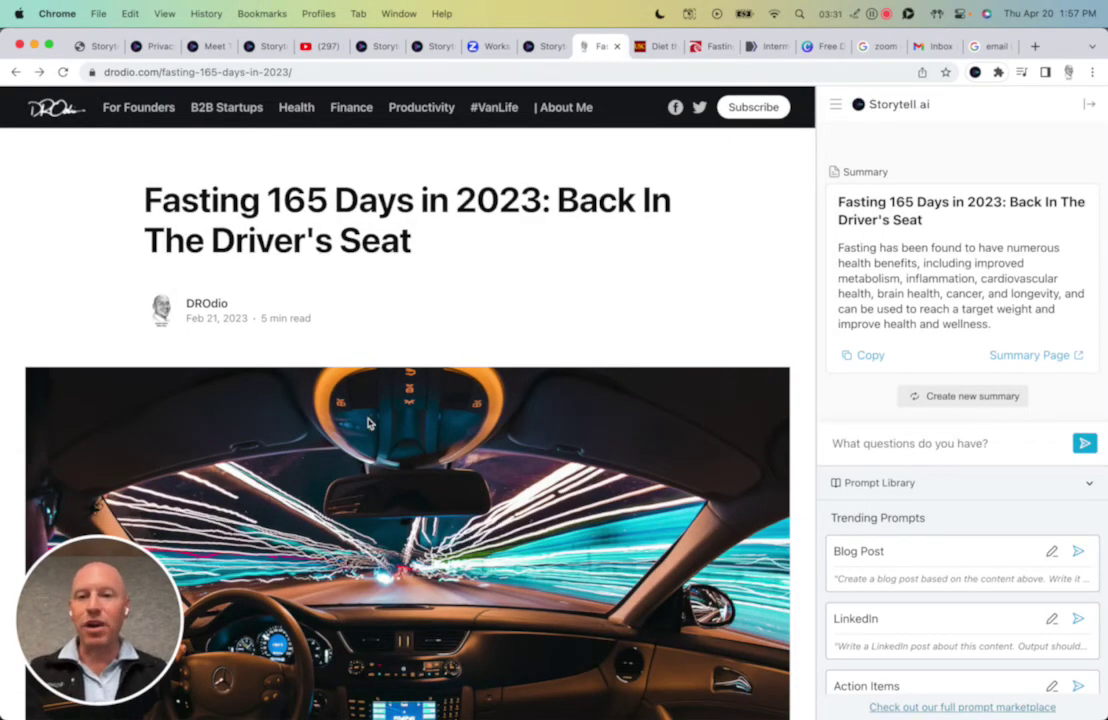
- Review the fasting article's sidebar summary, marking the word 'cancer'
{"action": "scroll", "coordinate": [368, 420], "scroll_direction": "down", "scroll_amount": 5}
{"action": "scroll", "coordinate": [425, 405], "scroll_direction": "up", "scroll_amount": 2}
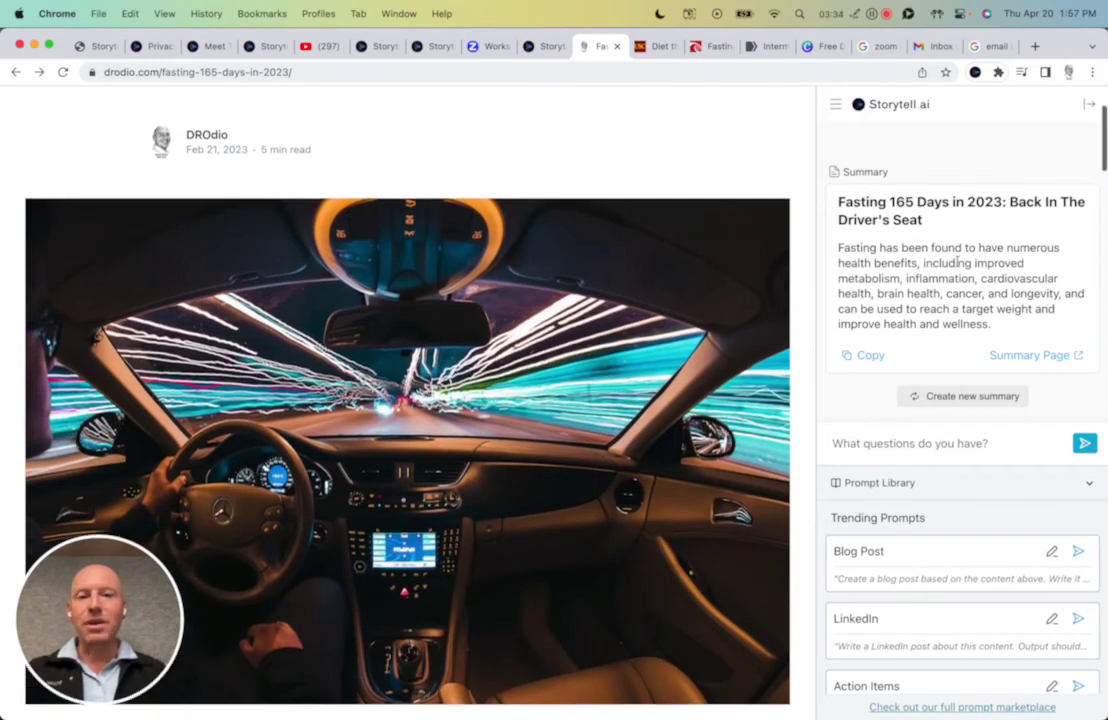
{"action": "double_click", "coordinate": [964, 293]}
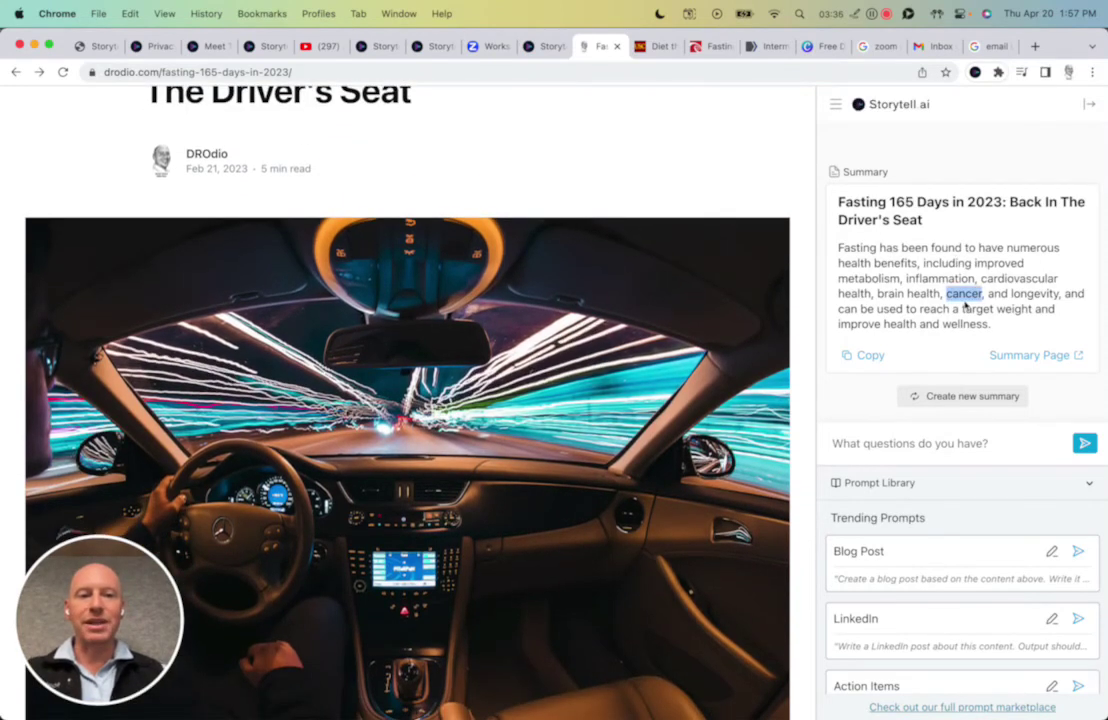
- Ask the sidebar 'What is fasting?', read the answer, then move to the USC News article
{"action": "left_click", "coordinate": [915, 447]}
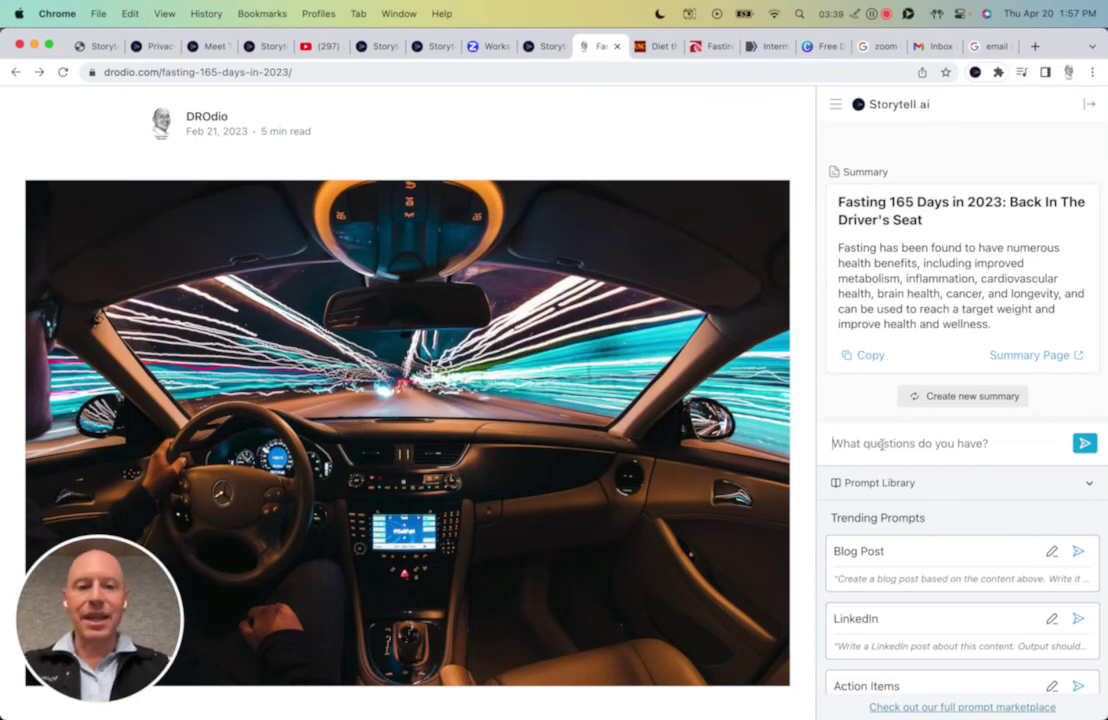
{"action": "type", "text": "What is fasting?"}
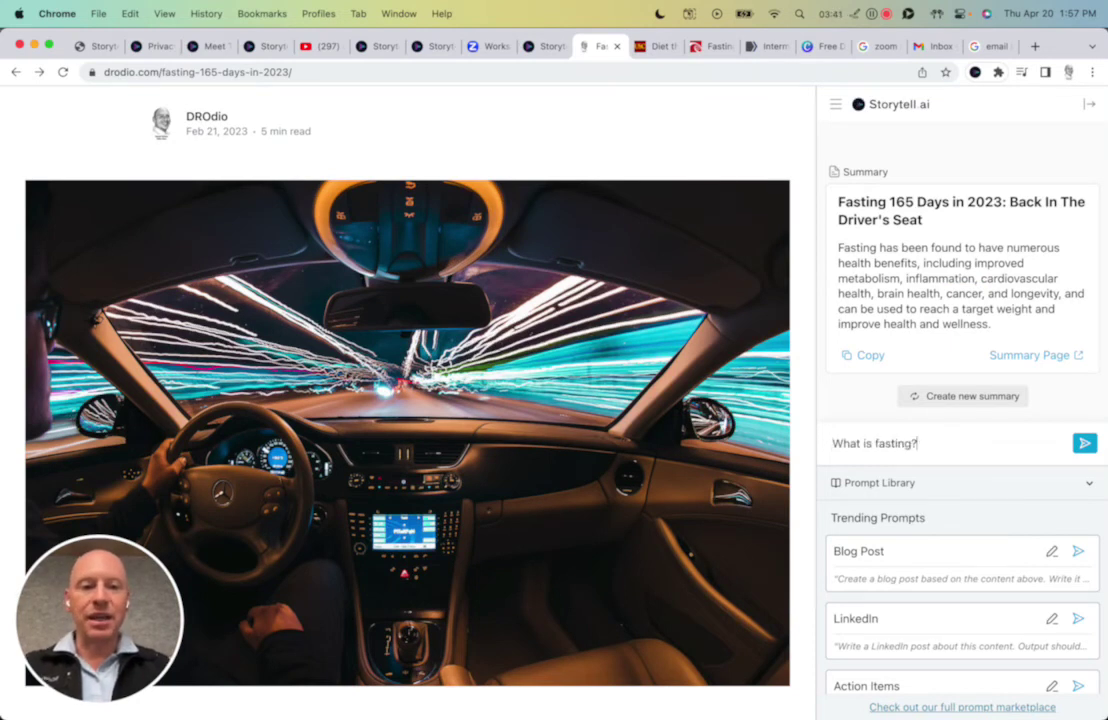
{"action": "key", "text": "Return"}
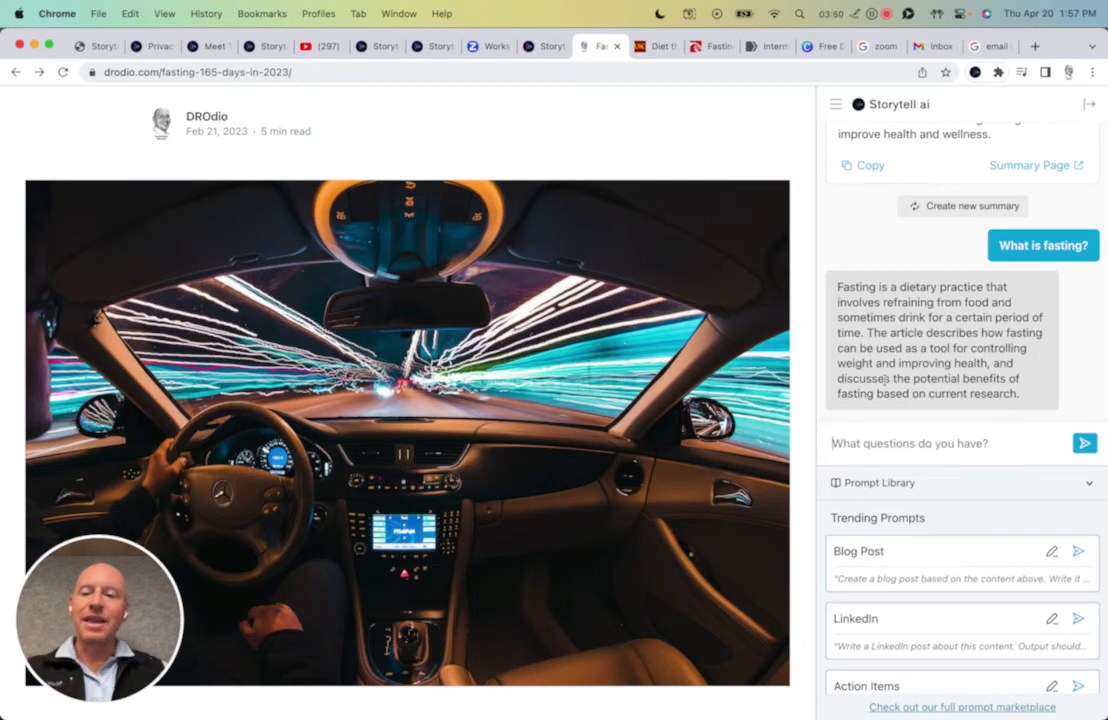
{"action": "scroll", "coordinate": [884, 360], "scroll_direction": "down", "scroll_amount": 5}
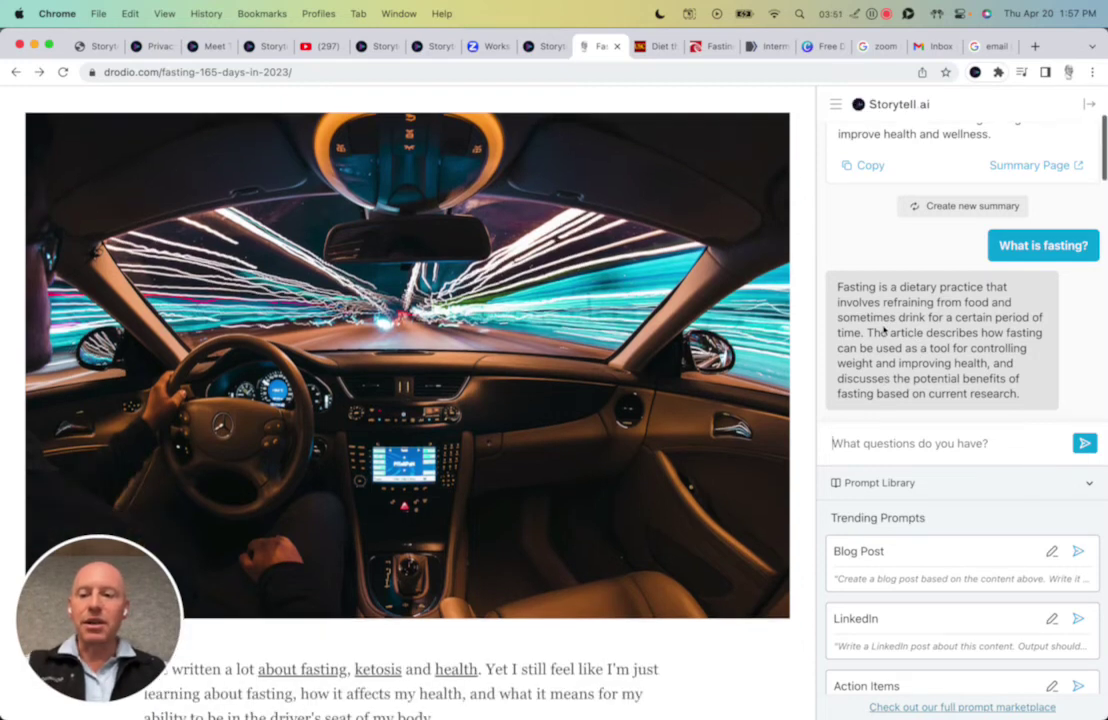
{"action": "scroll", "coordinate": [884, 330], "scroll_direction": "down", "scroll_amount": 1}
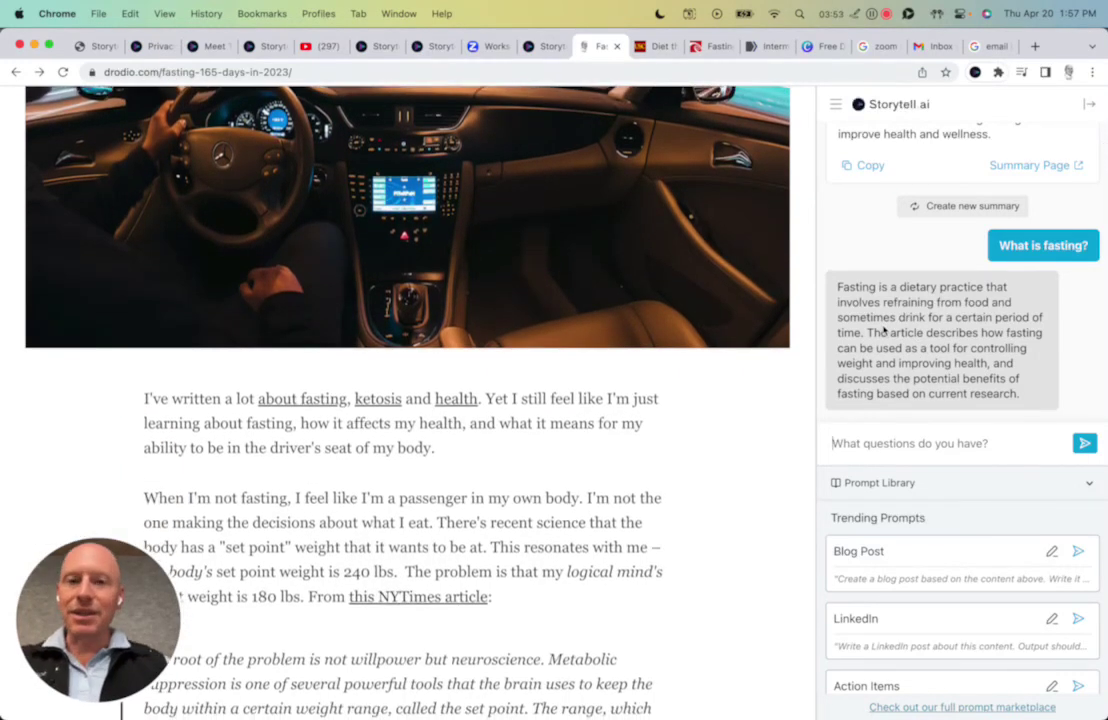
{"action": "key", "text": "ctrl+Tab"}
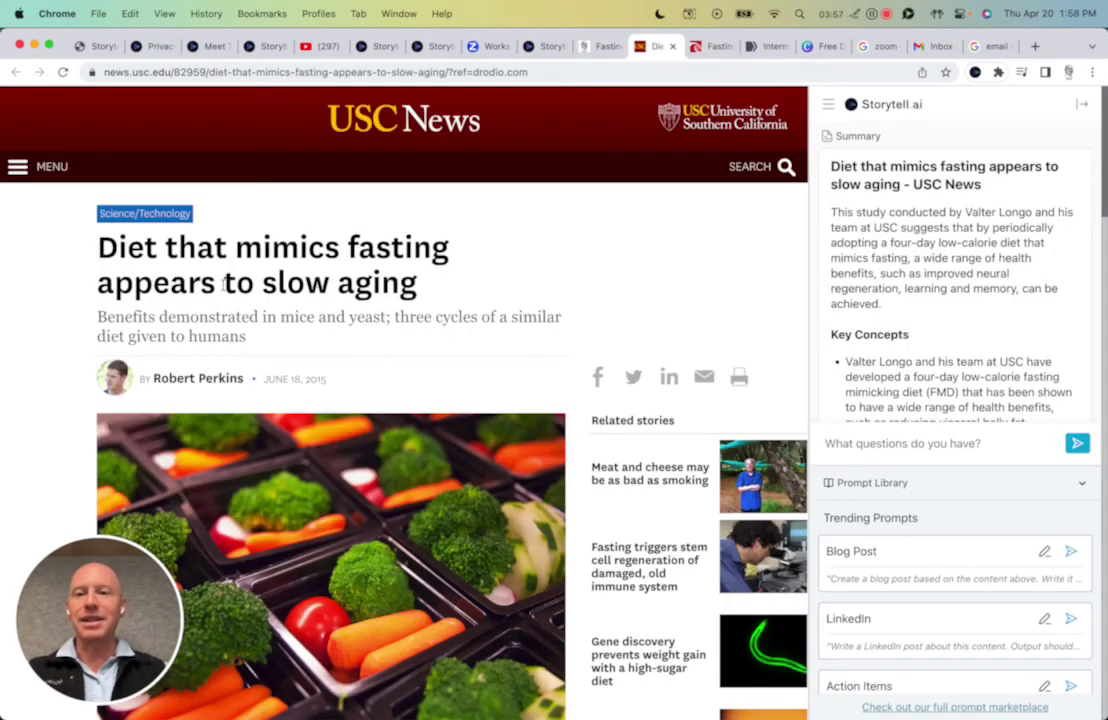
{"action": "key", "text": "ctrl+Tab"}
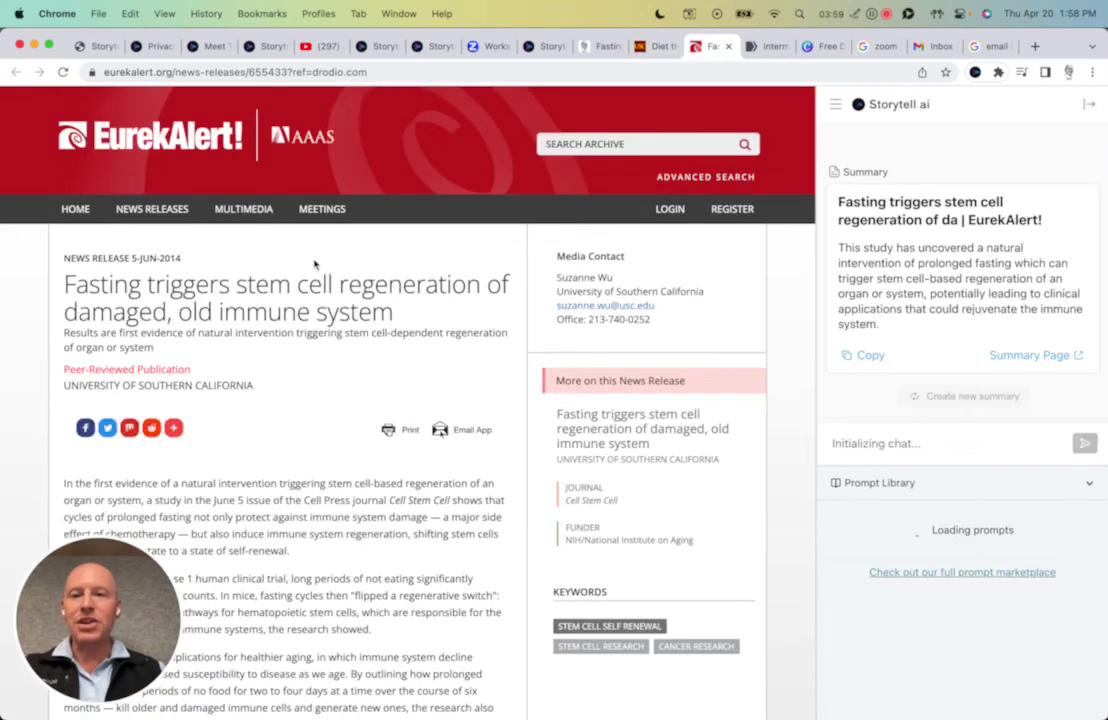
{"action": "scroll", "coordinate": [315, 264], "scroll_direction": "down", "scroll_amount": 2}
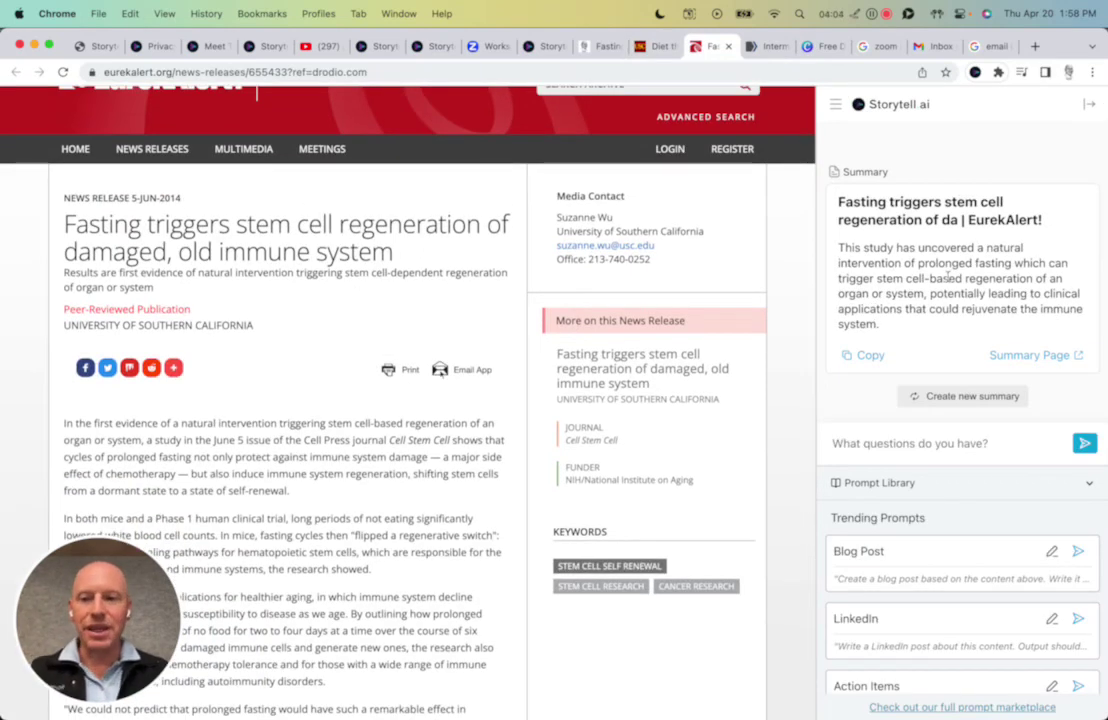
{"action": "scroll", "coordinate": [408, 334], "scroll_direction": "down", "scroll_amount": 15}
{"action": "scroll", "coordinate": [407, 335], "scroll_direction": "up", "scroll_amount": 15}
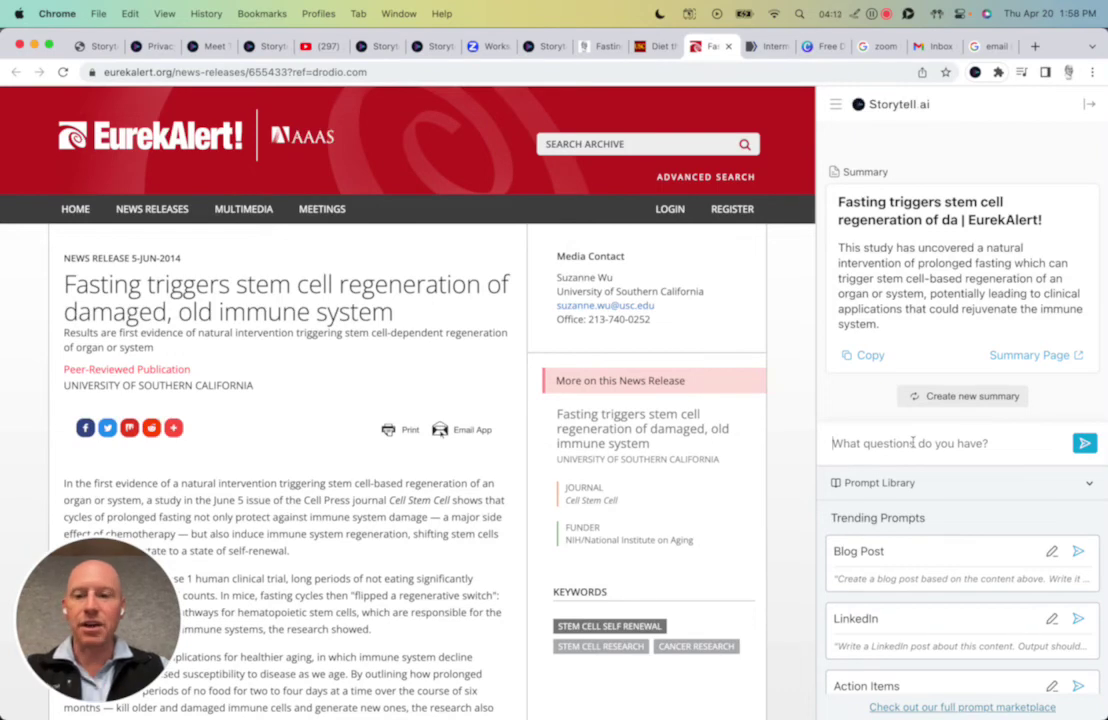
- Ask Storytell how fasting triggers stem cell regeneration, then what pathways in the body are, highlighting the answer
{"action": "type", "text": "How does fasting trigger stem cell regeneration?"}
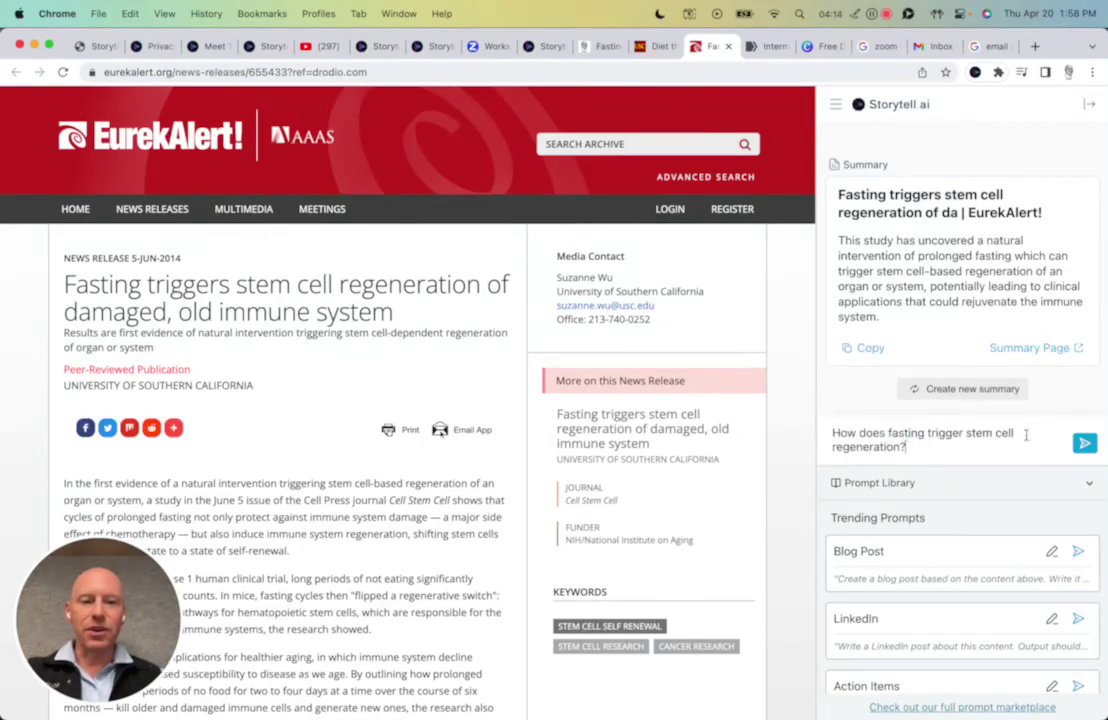
{"action": "key", "text": "Return"}
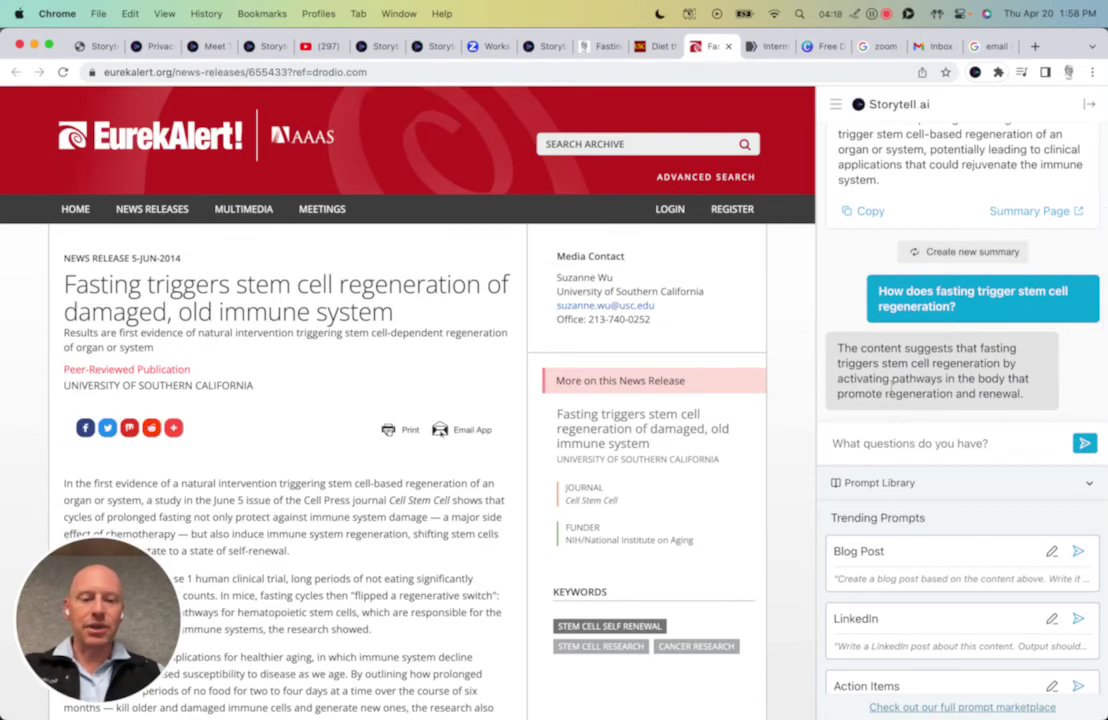
{"action": "left_click", "coordinate": [864, 443]}
{"action": "type", "text": "What are pathways in the body?"}
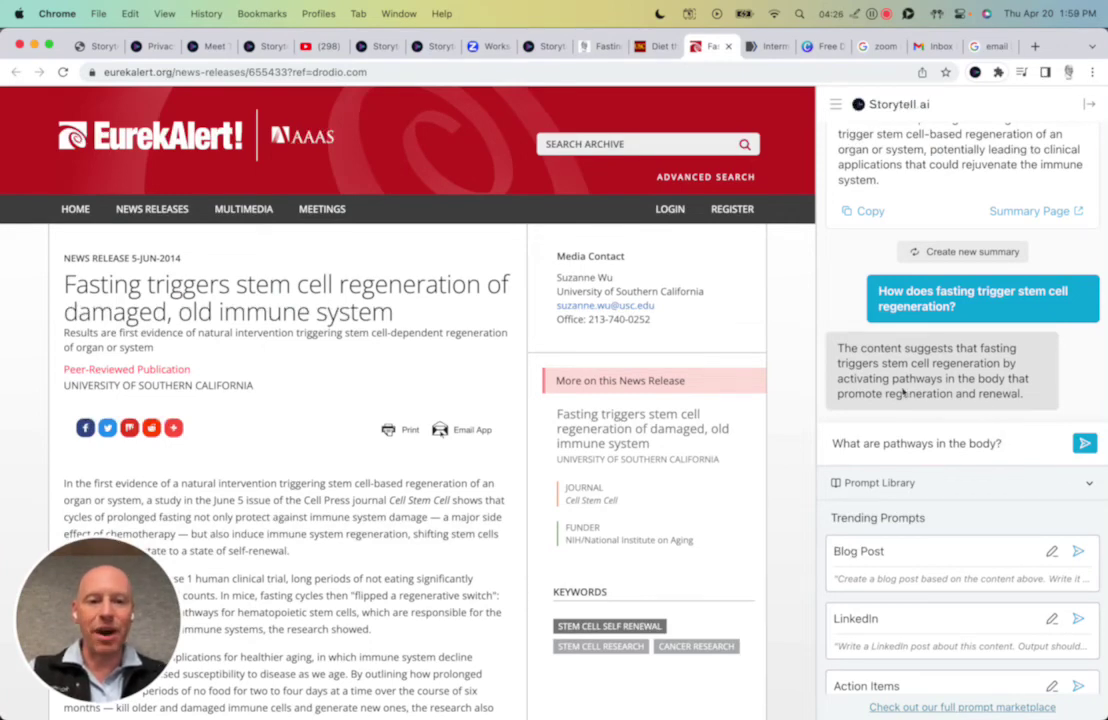
{"action": "left_click", "coordinate": [1085, 443]}
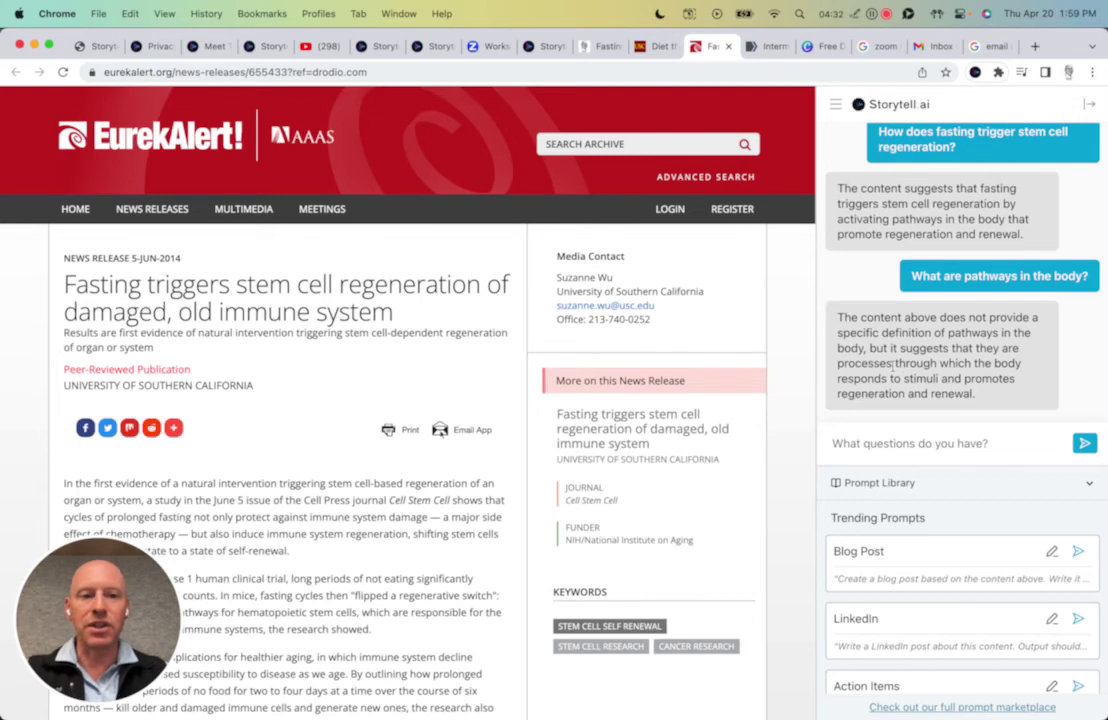
{"action": "left_click_drag", "start_coordinate": [893, 376], "coordinate": [942, 398]}
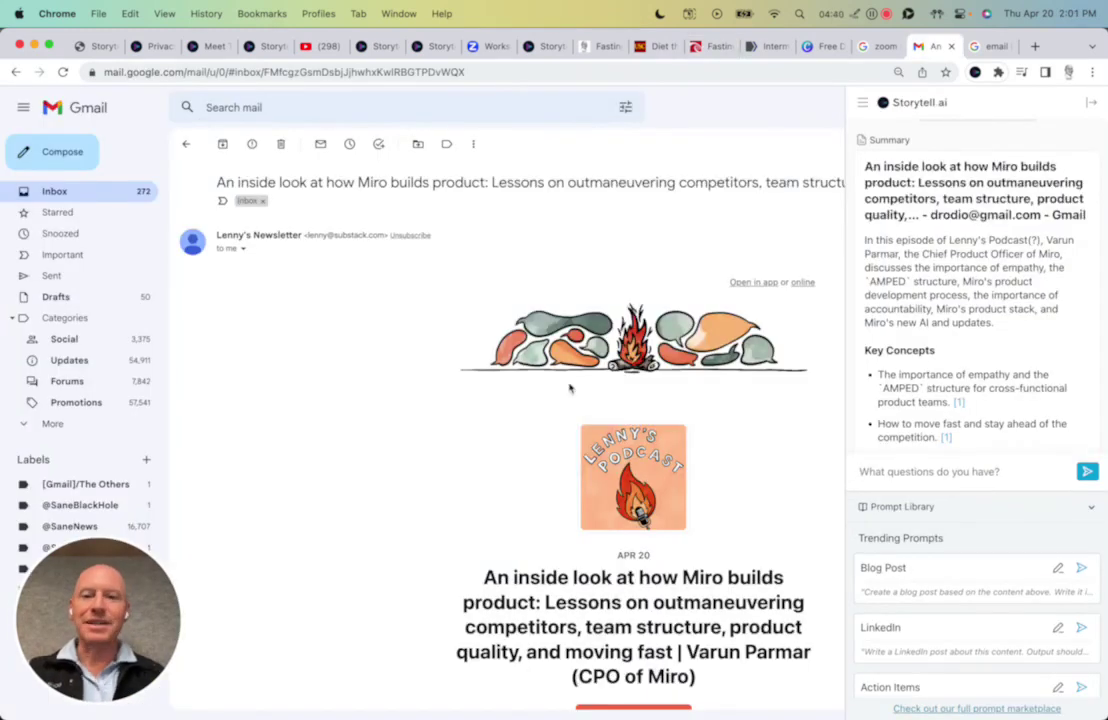
- Review the Miro newsletter and its Storytell summary, then paste the email-to-a-colleague prompt
{"action": "scroll", "coordinate": [568, 448], "scroll_direction": "down", "scroll_amount": 10}
{"action": "scroll", "coordinate": [568, 448], "scroll_direction": "down", "scroll_amount": 5}
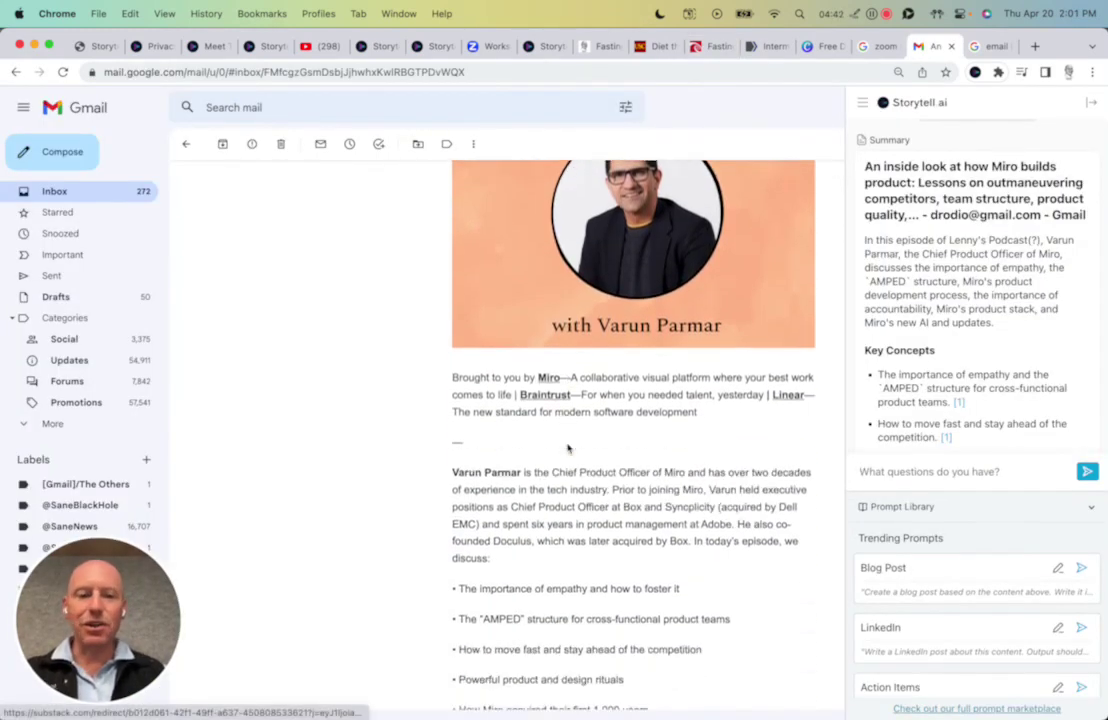
{"action": "scroll", "coordinate": [897, 358], "scroll_direction": "up", "scroll_amount": 1}
{"action": "scroll", "coordinate": [897, 360], "scroll_direction": "down", "scroll_amount": 1}
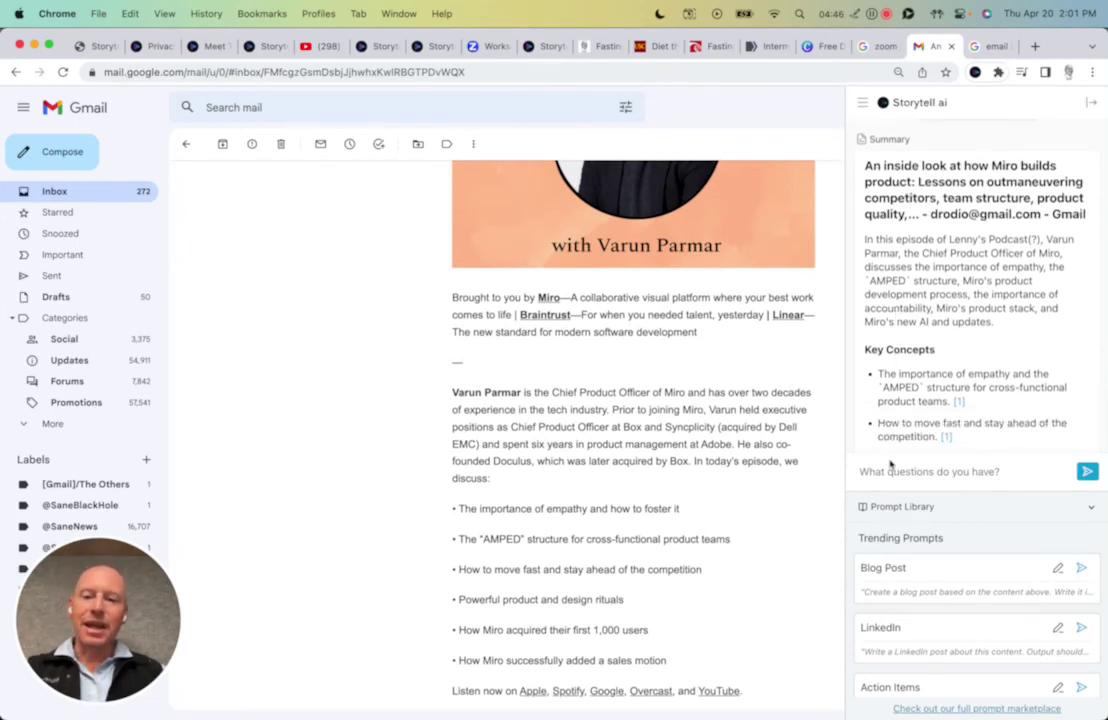
{"action": "scroll", "coordinate": [692, 441], "scroll_direction": "up", "scroll_amount": 2}
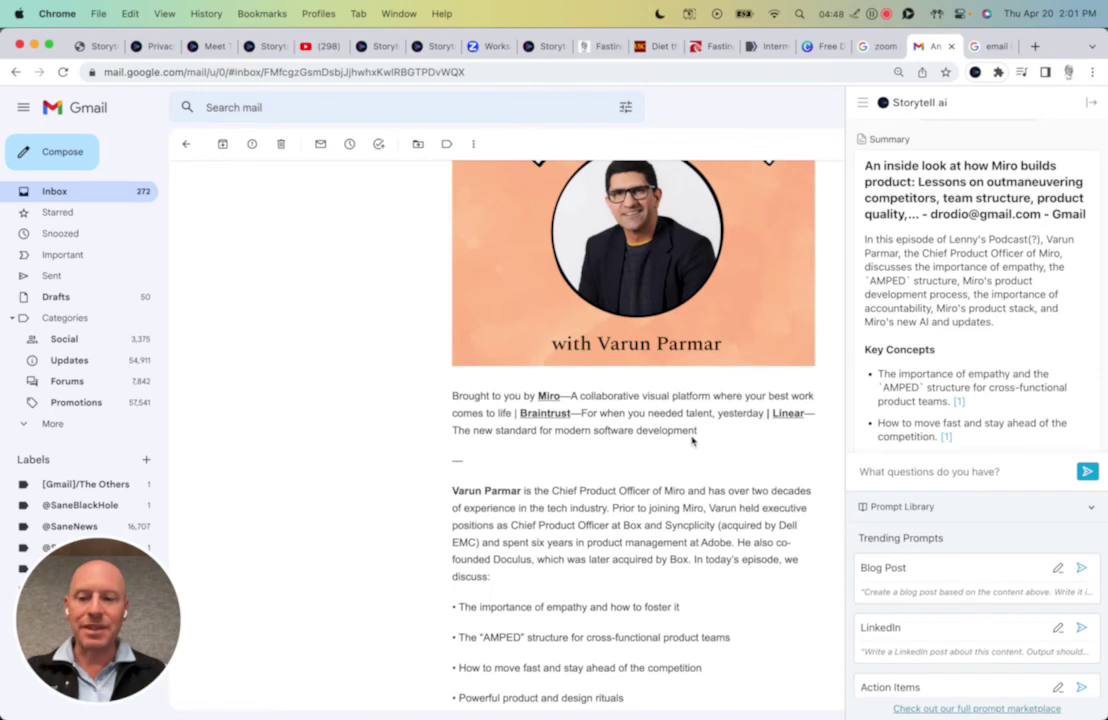
{"action": "left_click", "coordinate": [883, 473]}
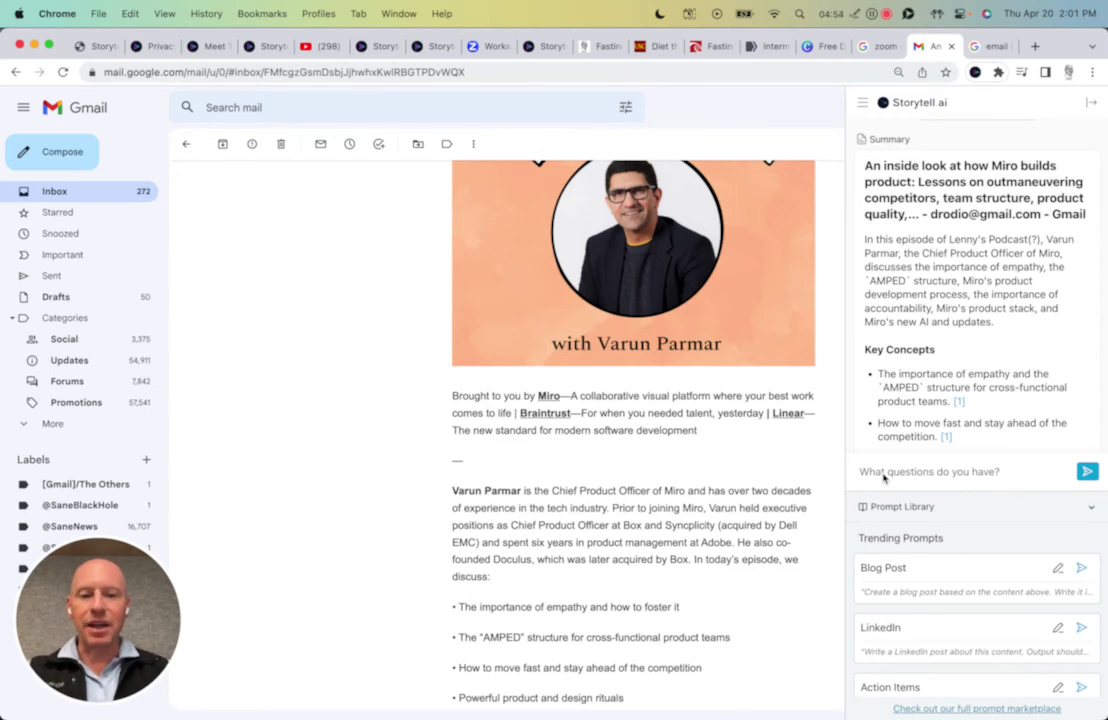
{"action": "type", "text": "Erika is a colleague who is interested in how product management intersects with human interactions. Write a summary of this content that highlights the human element, and write it in the form of an email for me to send Erika"}
- Send the prompt, copy the drafted 'The Importance of Empathy in Product Management' email, and forward the newsletter
{"action": "key", "text": "super+a"}
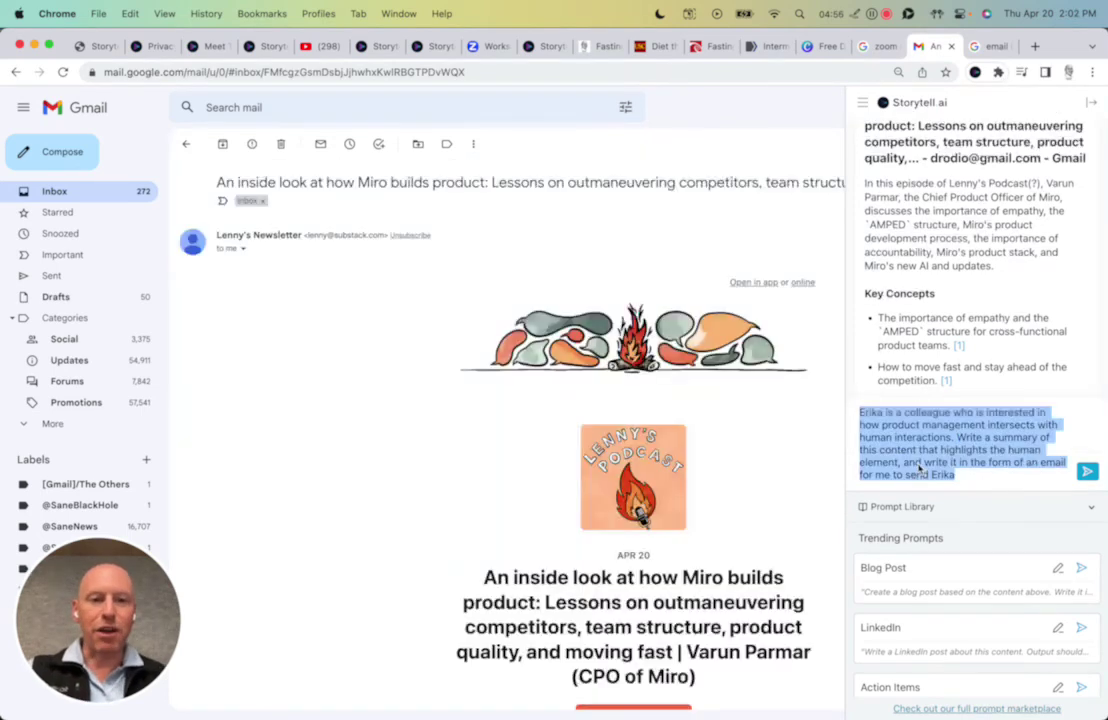
{"action": "left_click", "coordinate": [935, 434]}
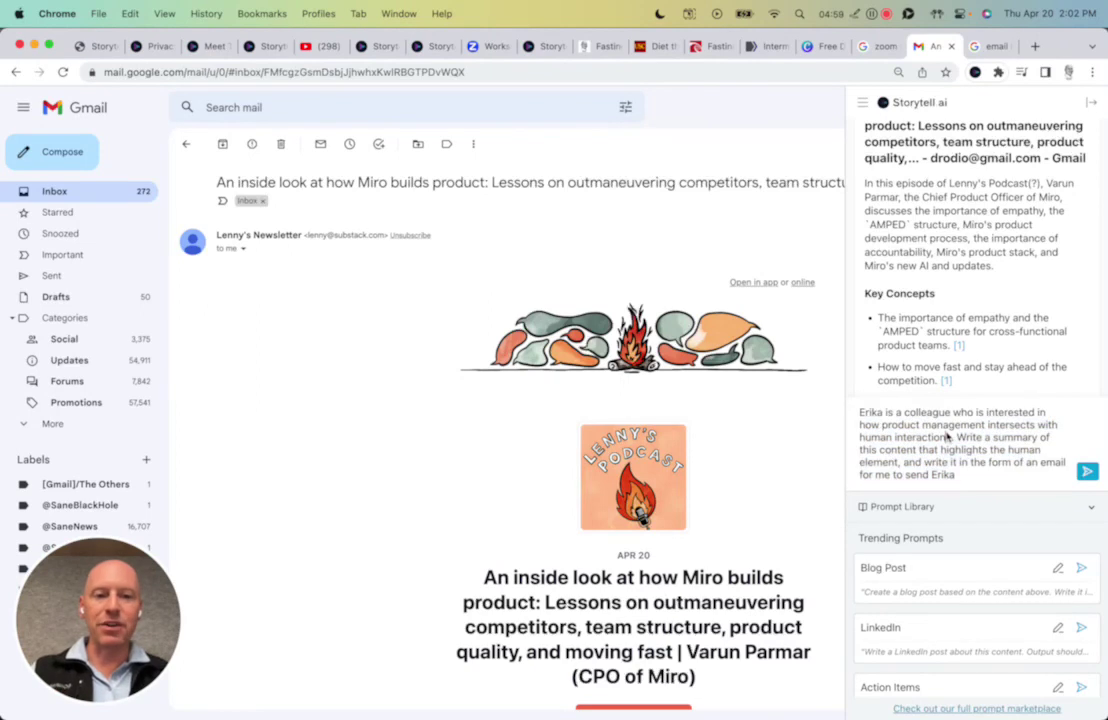
{"action": "left_click", "coordinate": [1090, 473]}
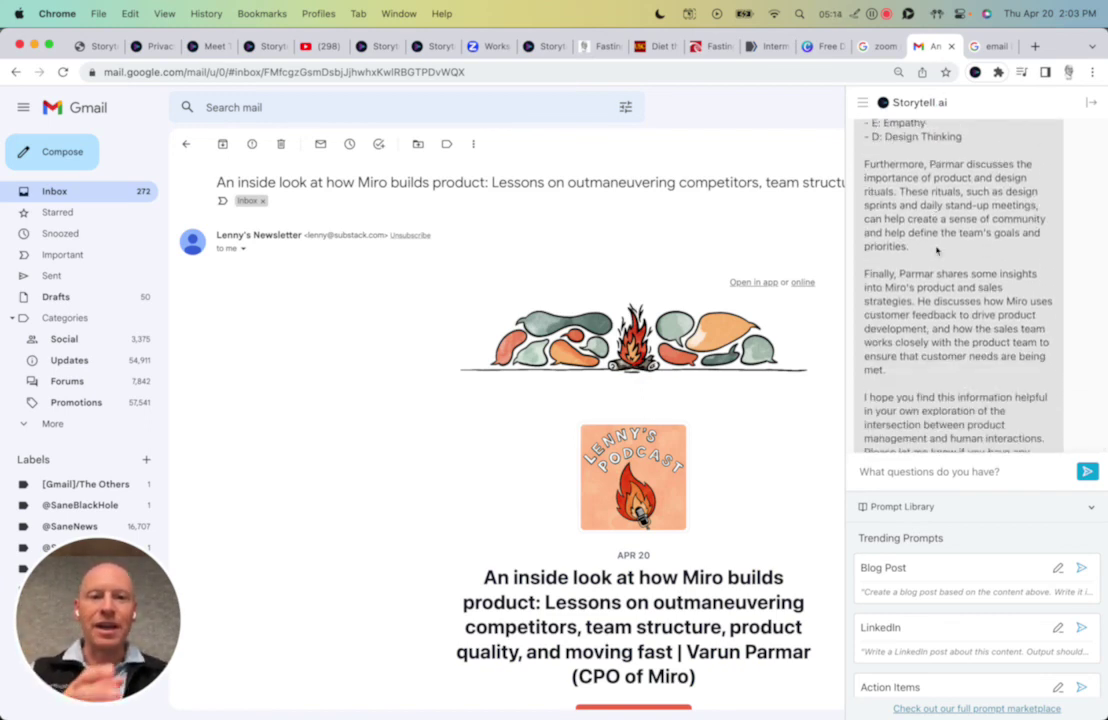
{"action": "left_click", "coordinate": [895, 427]}
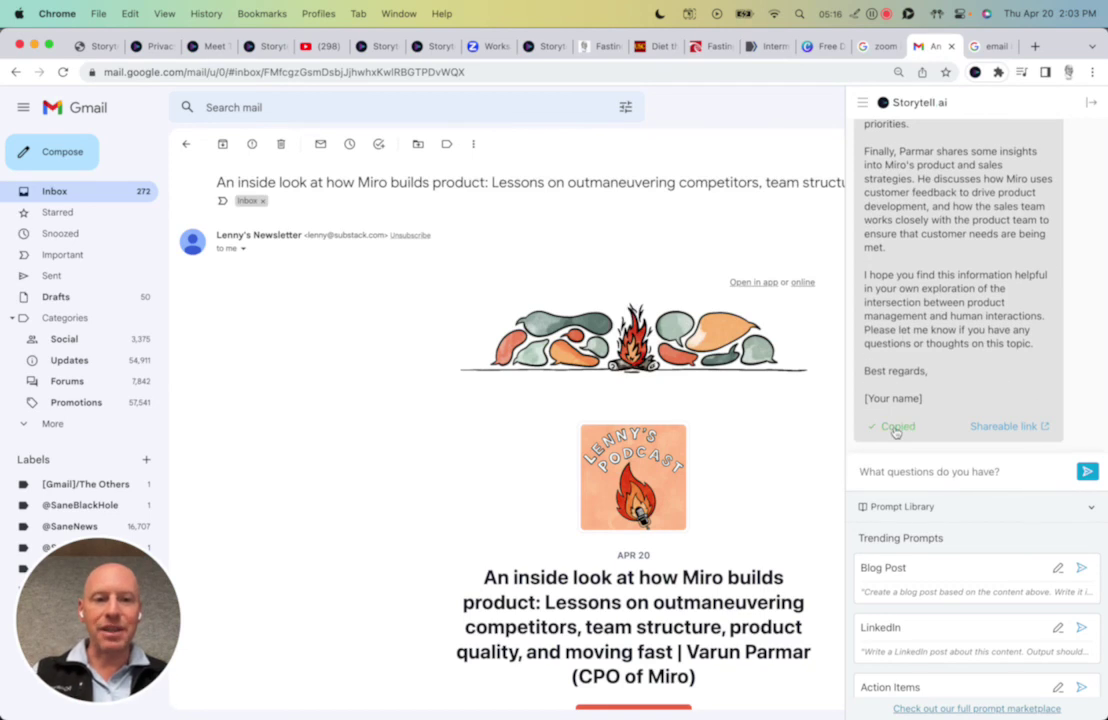
{"action": "key", "text": "r"}
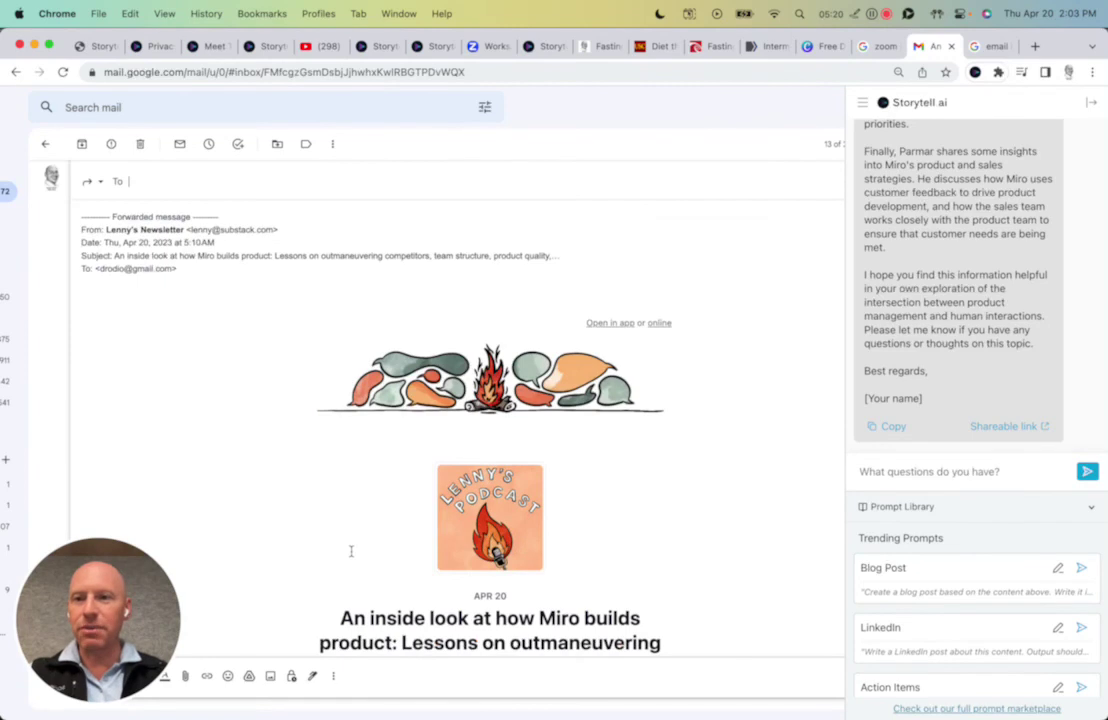
- Address the forward to the colleague's contact and paste the AI-written empathy email into the body
{"action": "type", "text": "erik"}
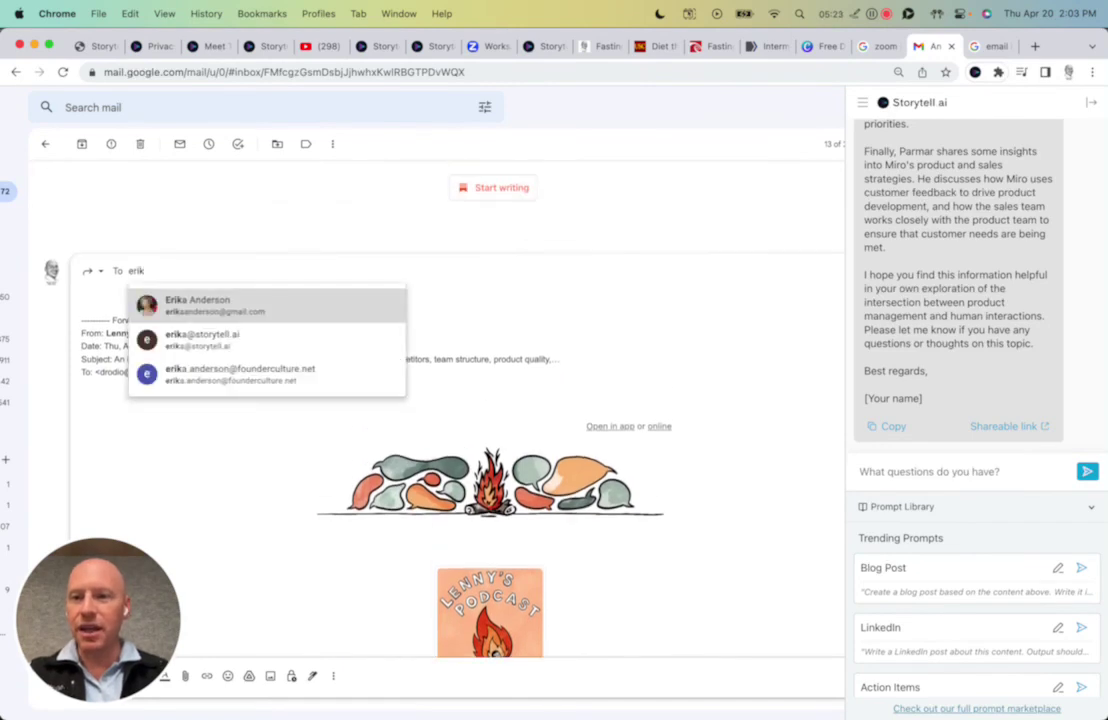
{"action": "key", "text": "Return"}
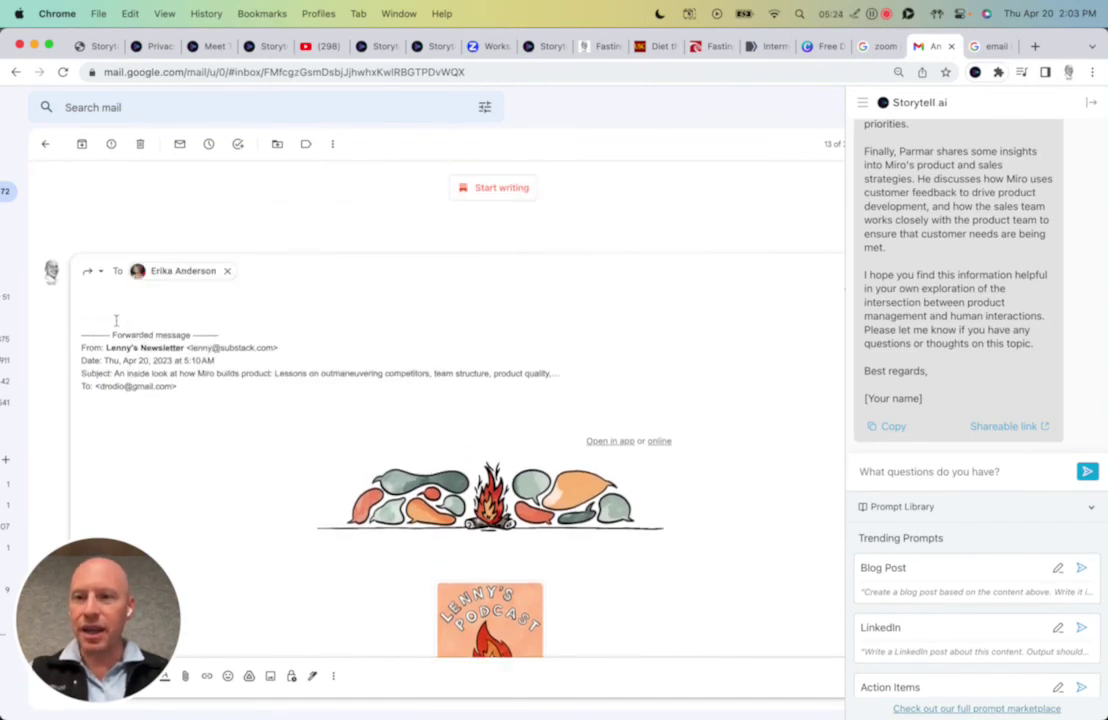
{"action": "left_click", "coordinate": [116, 318]}
{"action": "key", "text": "super+v"}
{"action": "scroll", "coordinate": [223, 333], "scroll_direction": "down", "scroll_amount": 2}
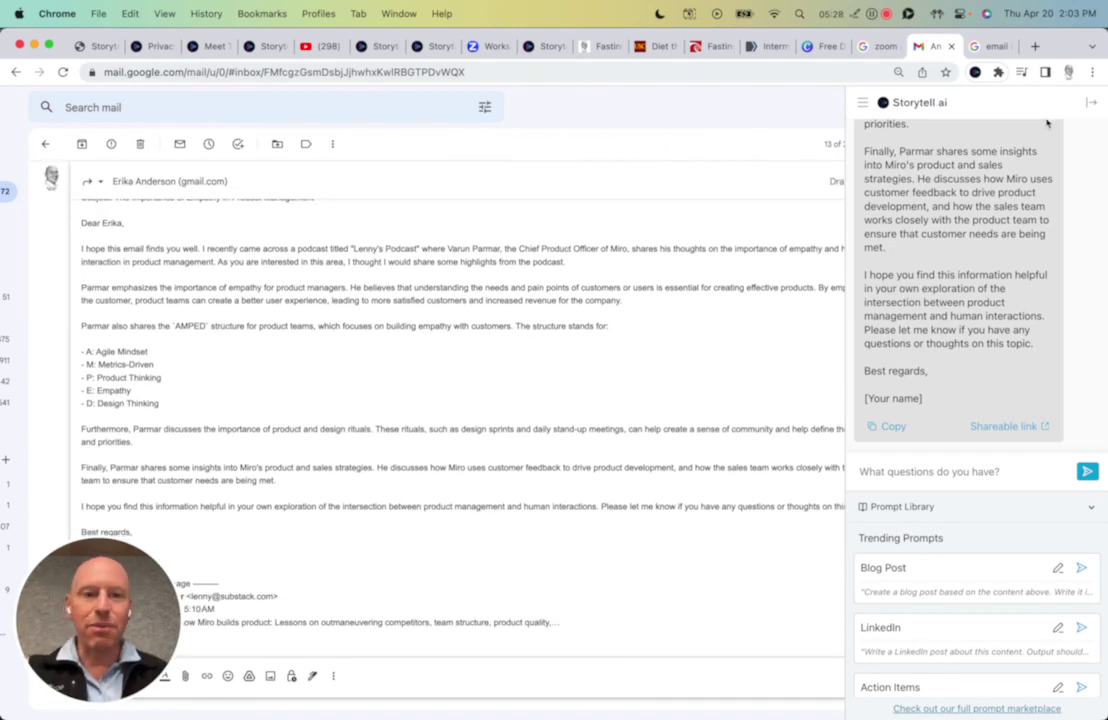
- Collapse the Storytell side panel, toggling it a few times before leaving it closed
{"action": "left_click", "coordinate": [1092, 103]}
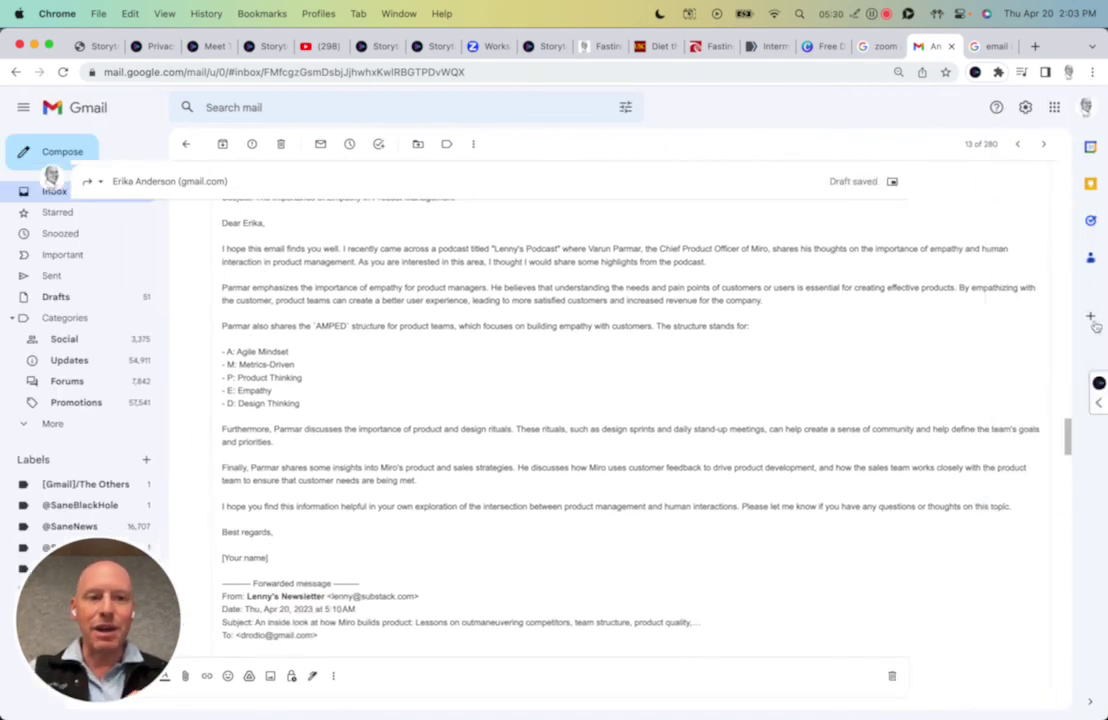
{"action": "left_click", "coordinate": [1098, 385]}
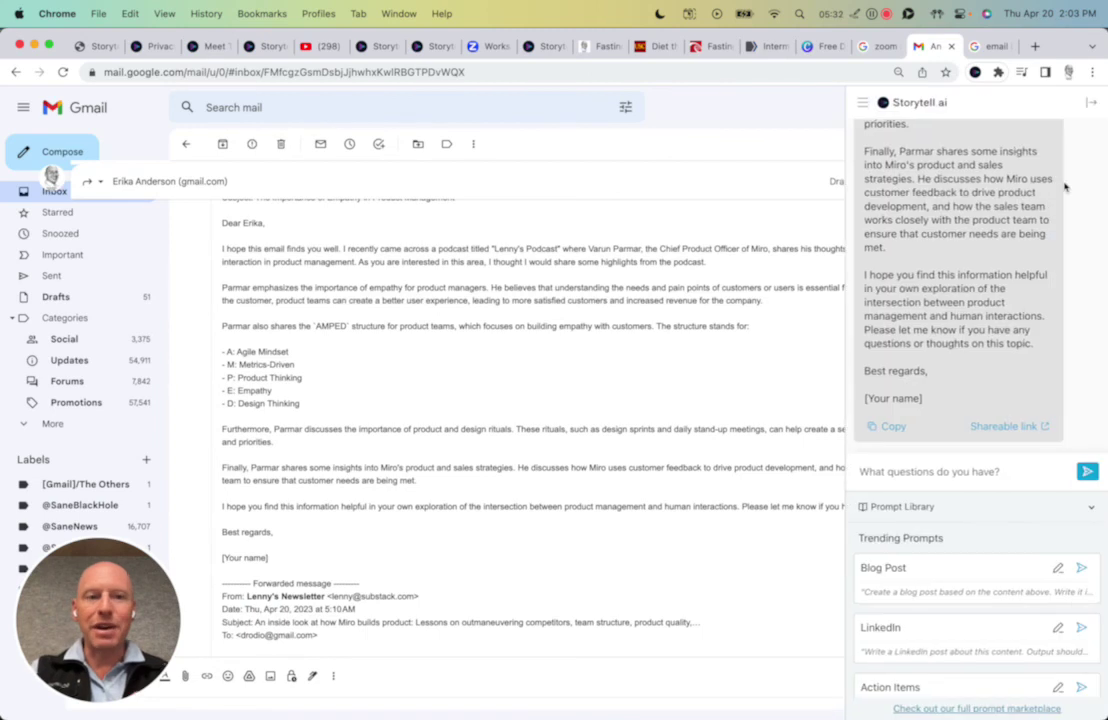
{"action": "left_click", "coordinate": [1092, 103]}
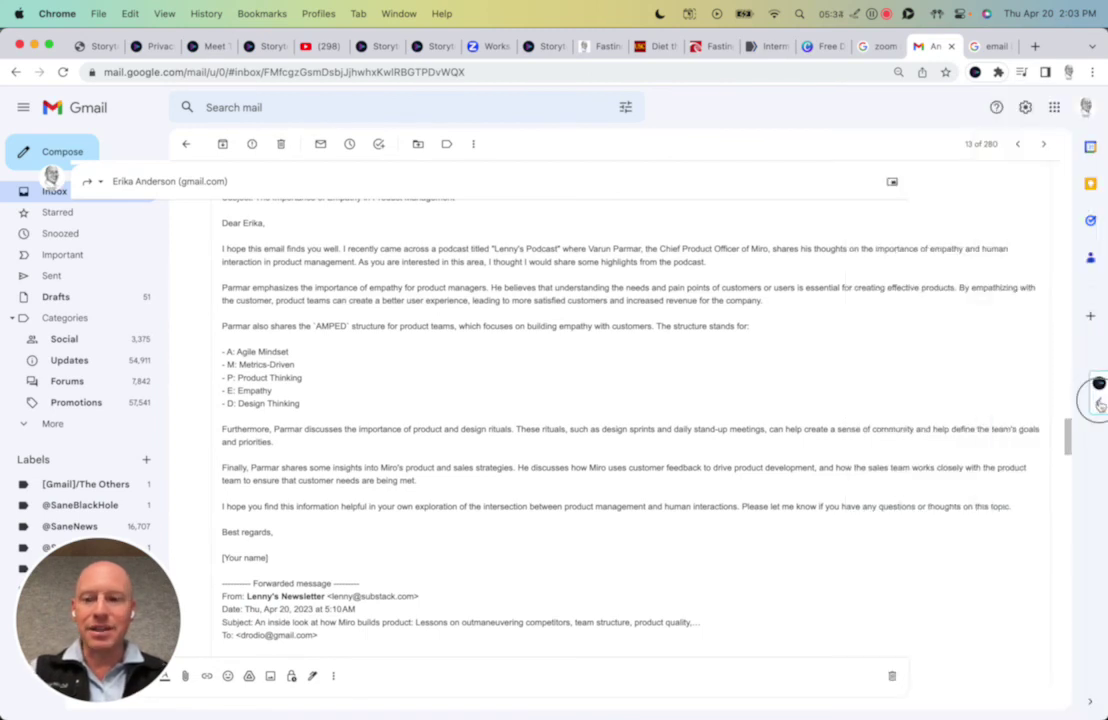
{"action": "left_click", "coordinate": [1098, 392]}
{"action": "left_click", "coordinate": [1091, 103]}
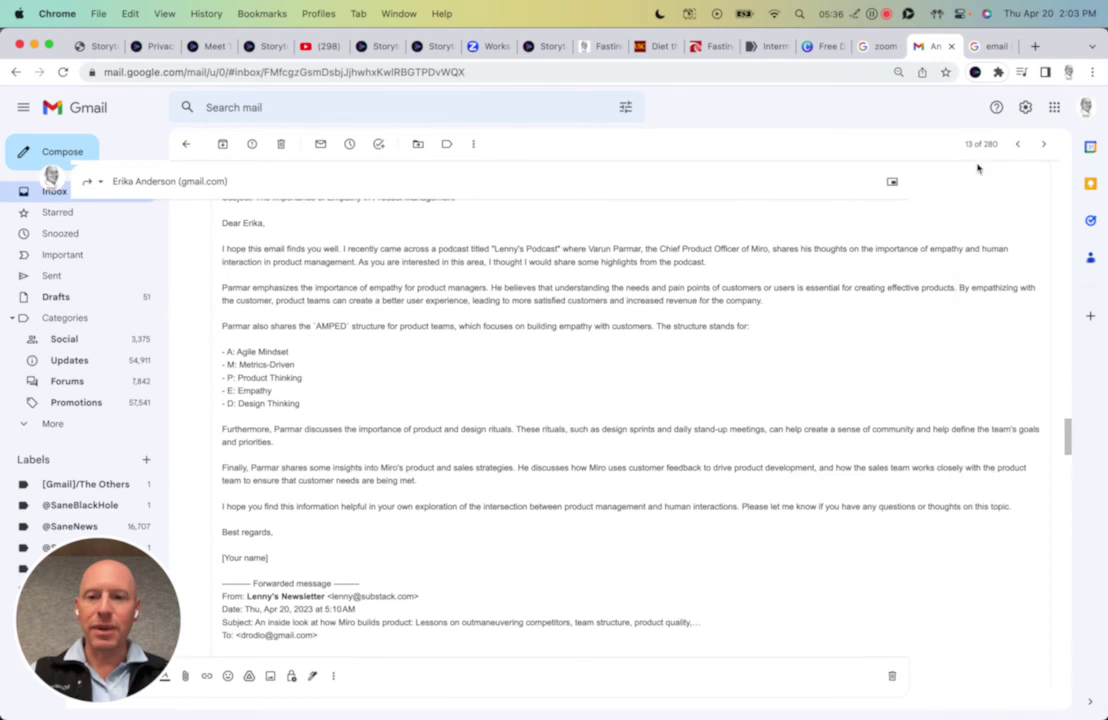
- Zoom the Gmail page to 110% to read the forward draft
{"action": "scroll", "coordinate": [575, 315], "scroll_direction": "down", "scroll_amount": 1}
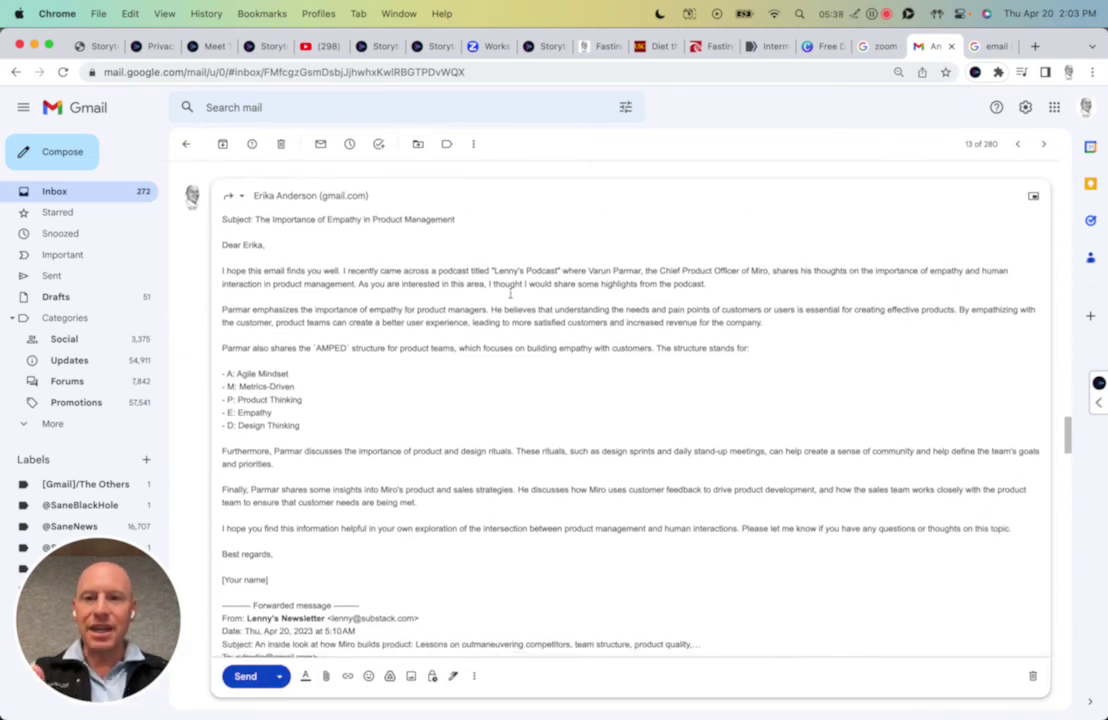
{"action": "key", "text": "super+equal"}
{"action": "key", "text": "super+equal"}
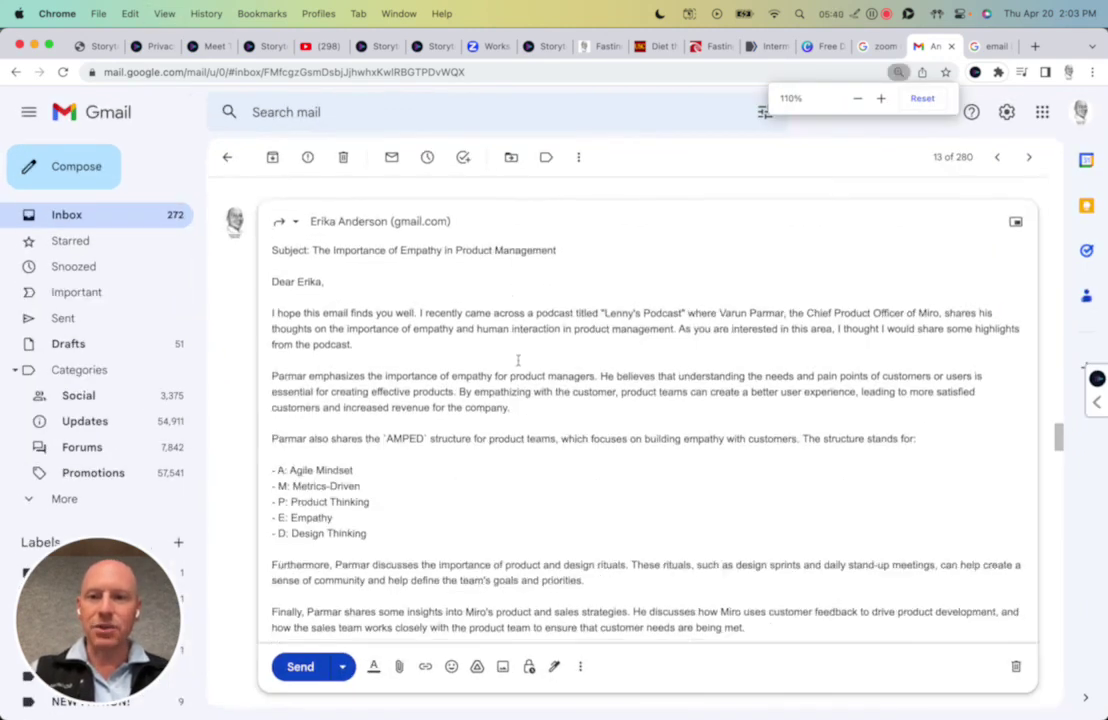
{"action": "scroll", "coordinate": [518, 360], "scroll_direction": "up", "scroll_amount": 1}
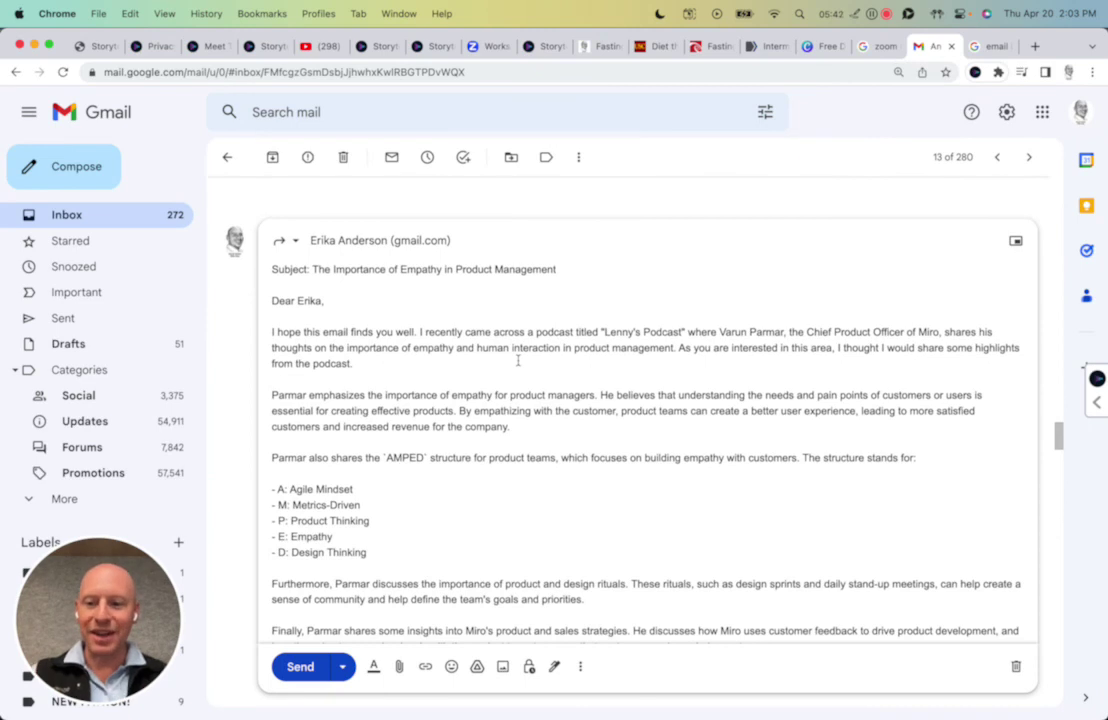